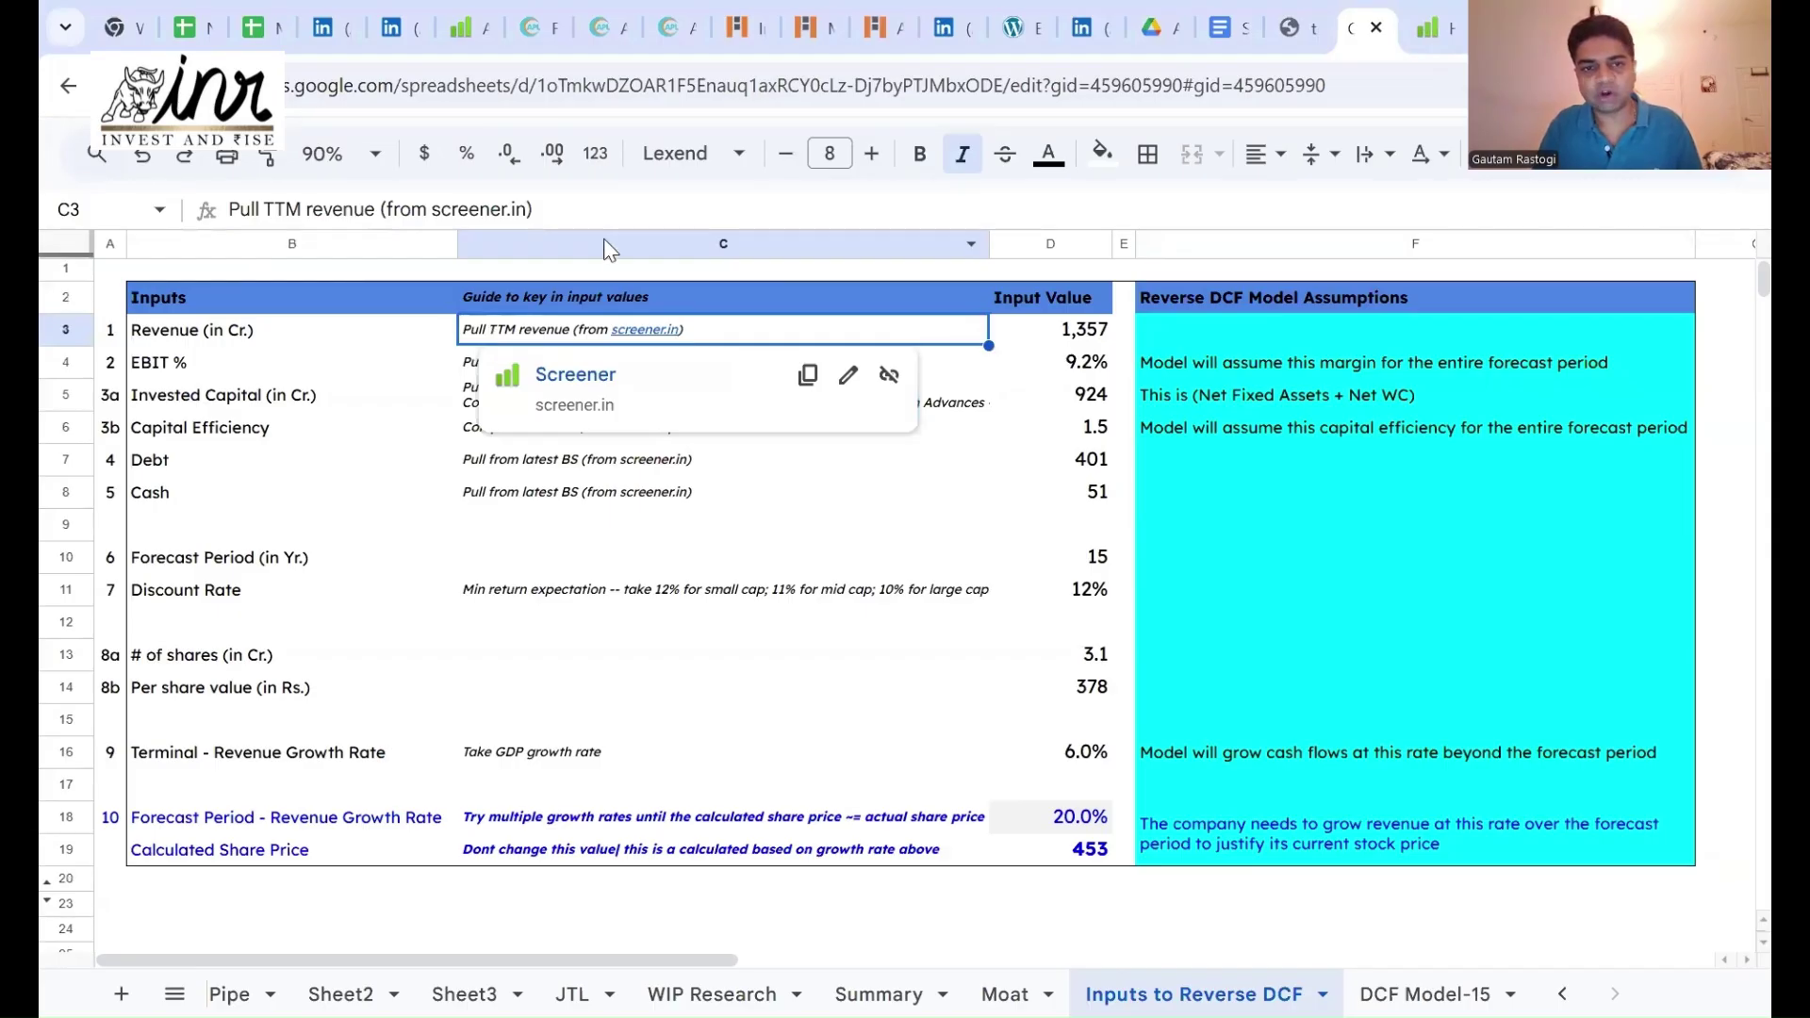
Review the Revenue row's guide text, input value and empty model assumption cell.
{"action": "left_click", "coordinate": [605, 243]}
{"action": "left_click", "coordinate": [528, 330]}
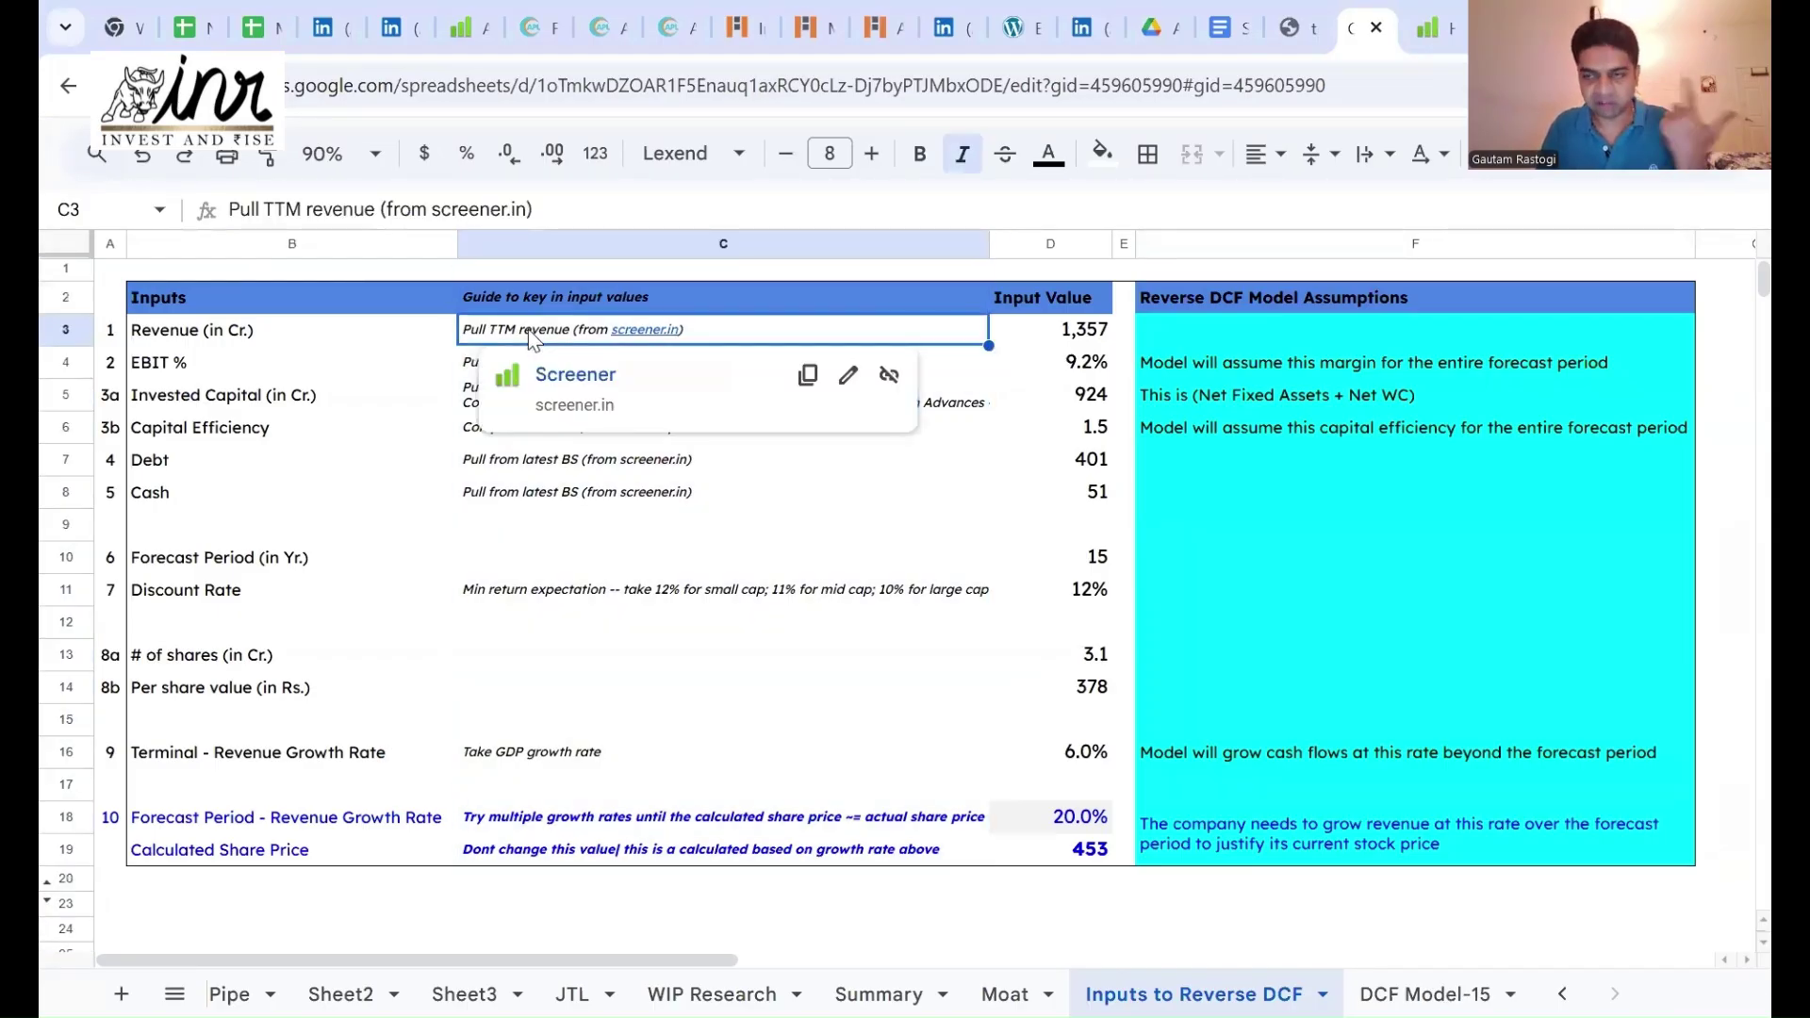
{"action": "left_click", "coordinate": [1089, 342]}
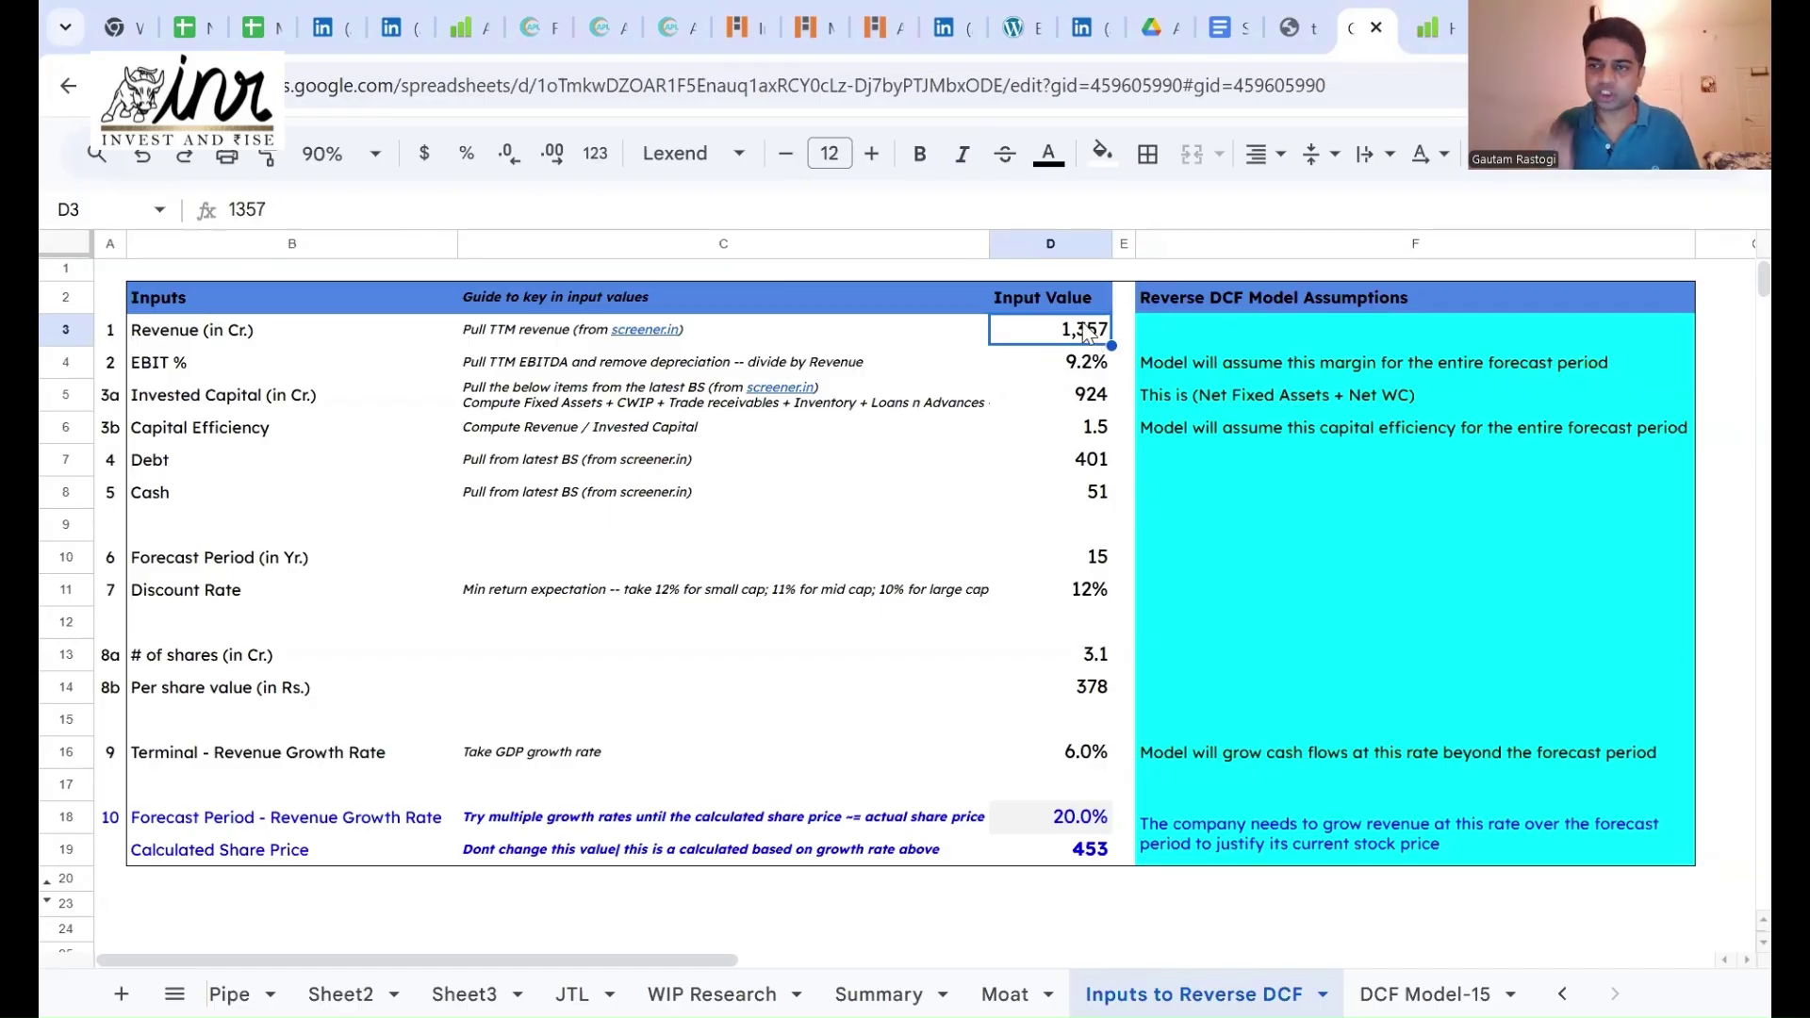
{"action": "left_click", "coordinate": [1243, 328]}
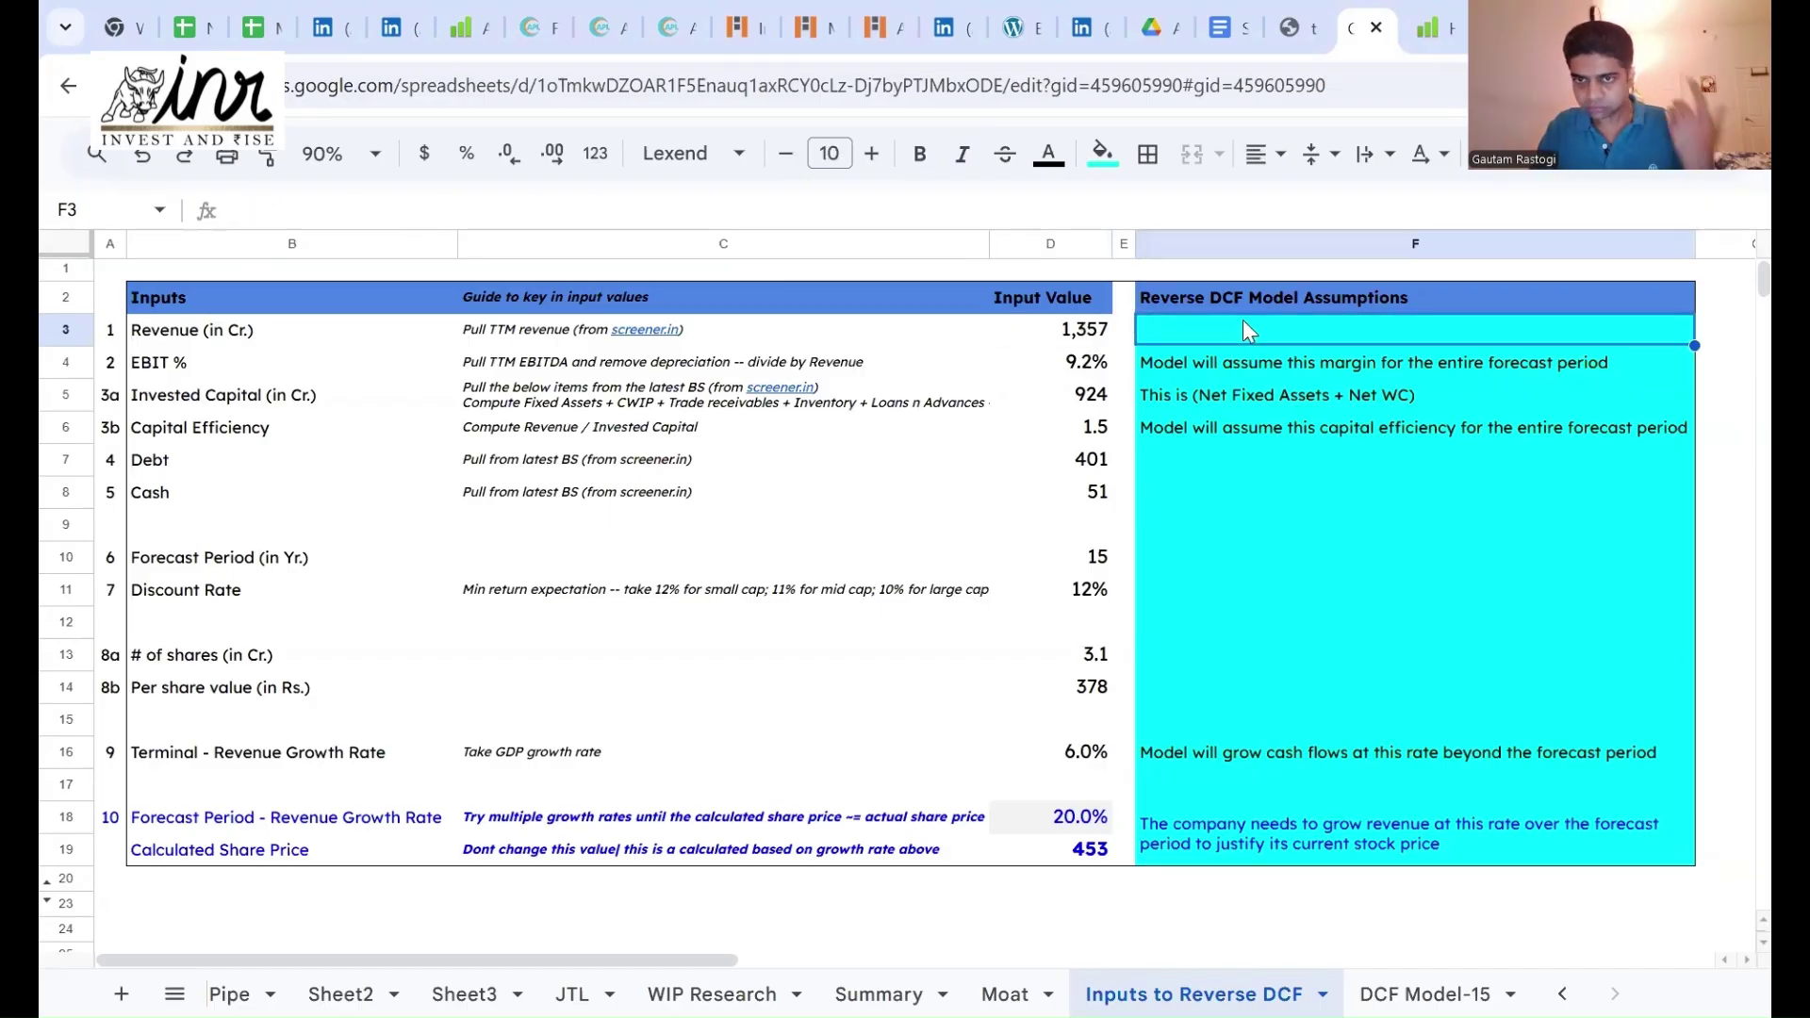
Review the Reverse DCF Model Assumptions column, highlighting it from the header down to row 19.
{"action": "left_click", "coordinate": [1335, 287]}
{"action": "key", "text": "shift+Down"}
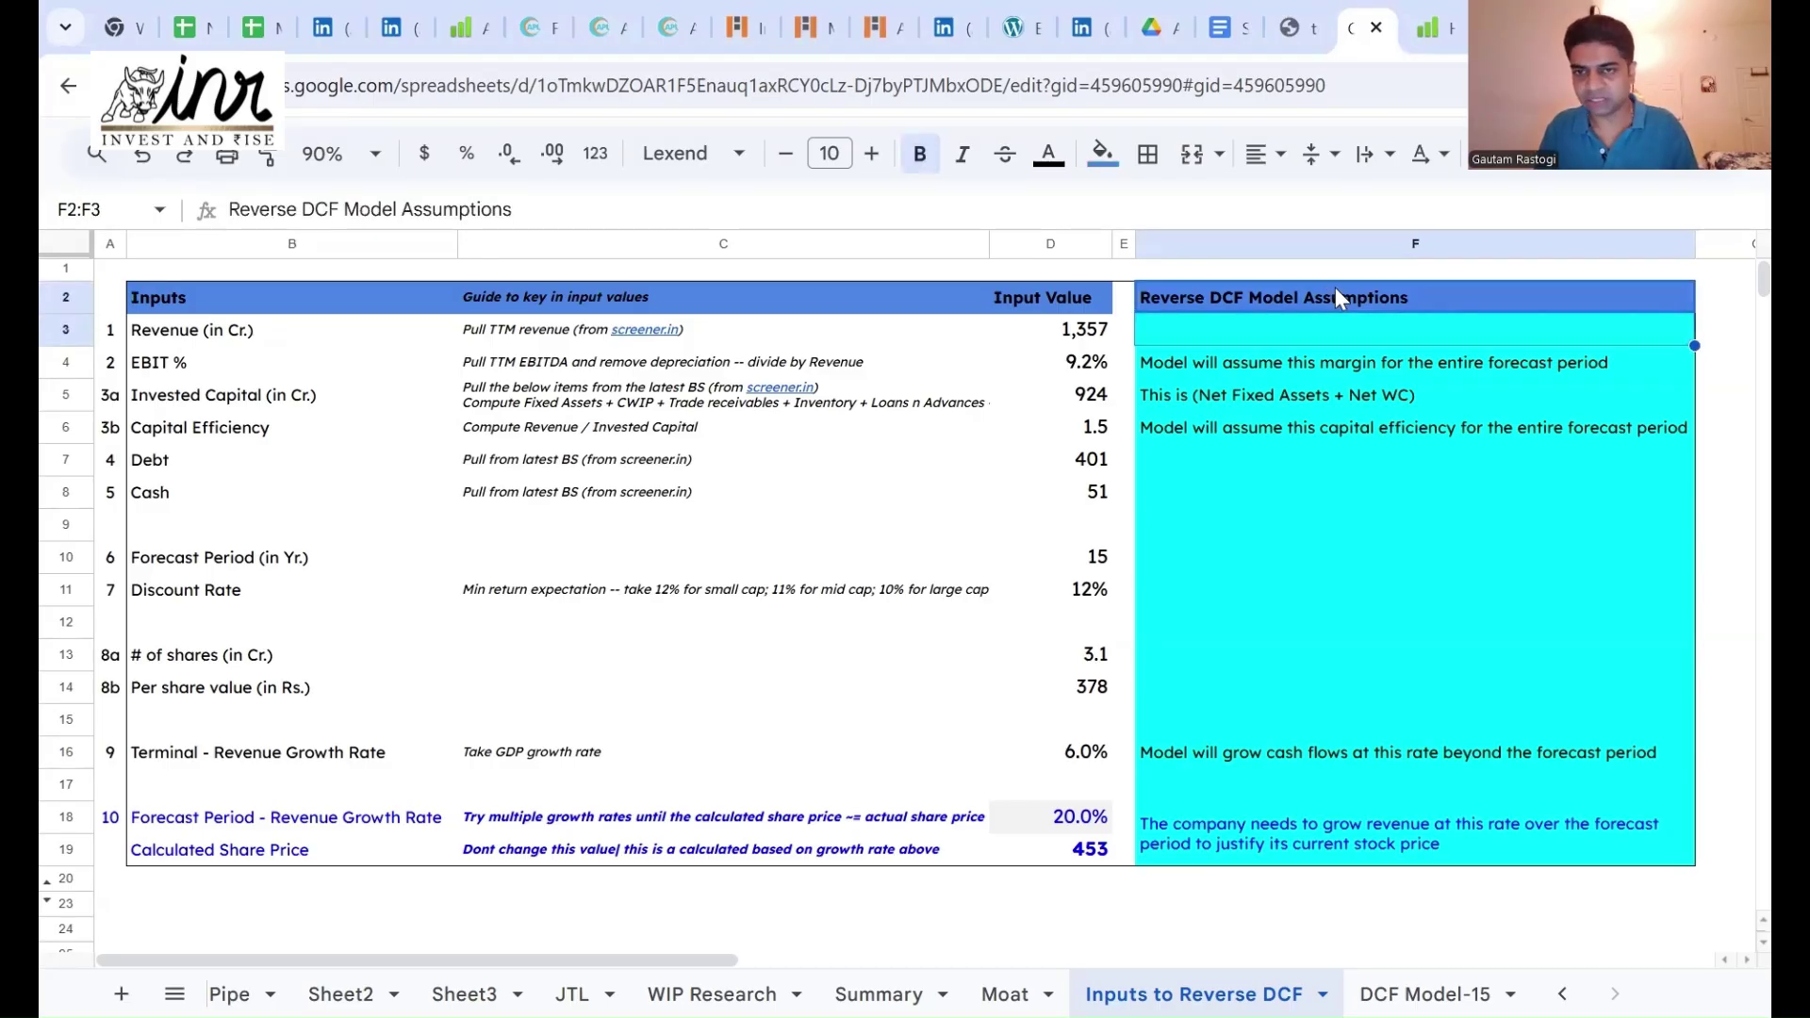
{"action": "key", "text": "shift+Down"}
{"action": "key", "text": "shift+Down"}
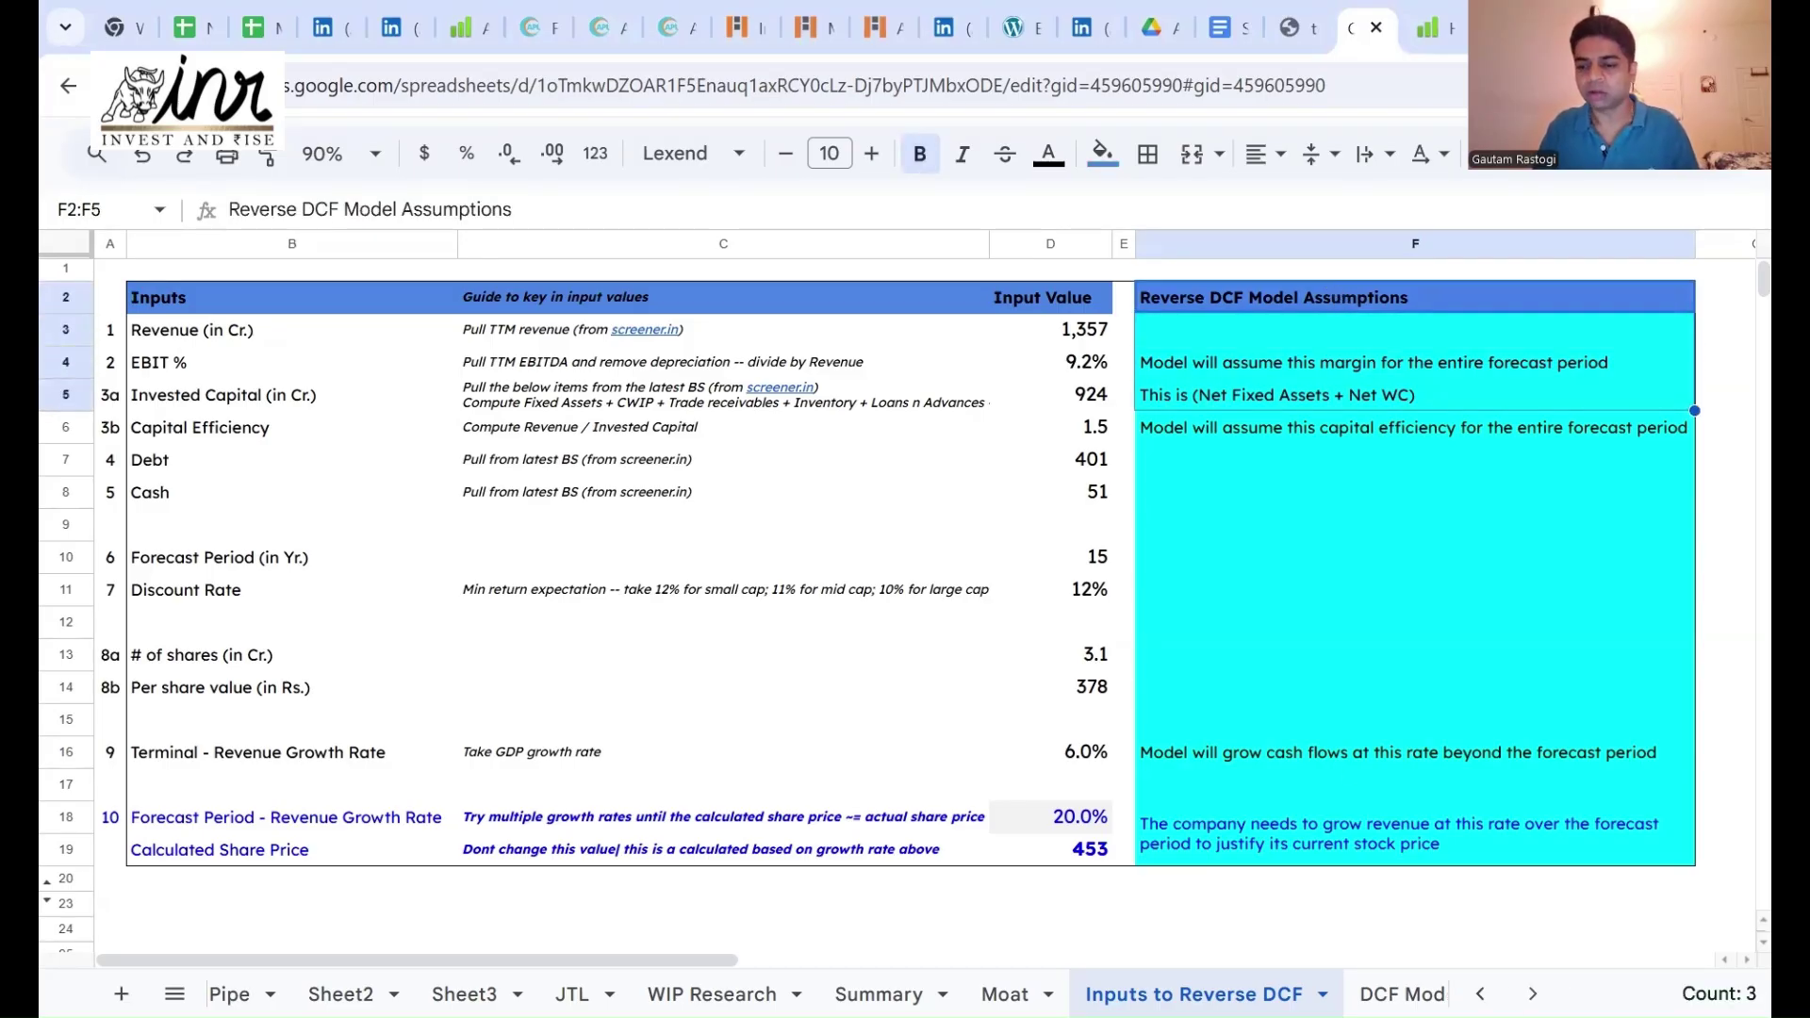
{"action": "left_click", "coordinate": [1532, 993]}
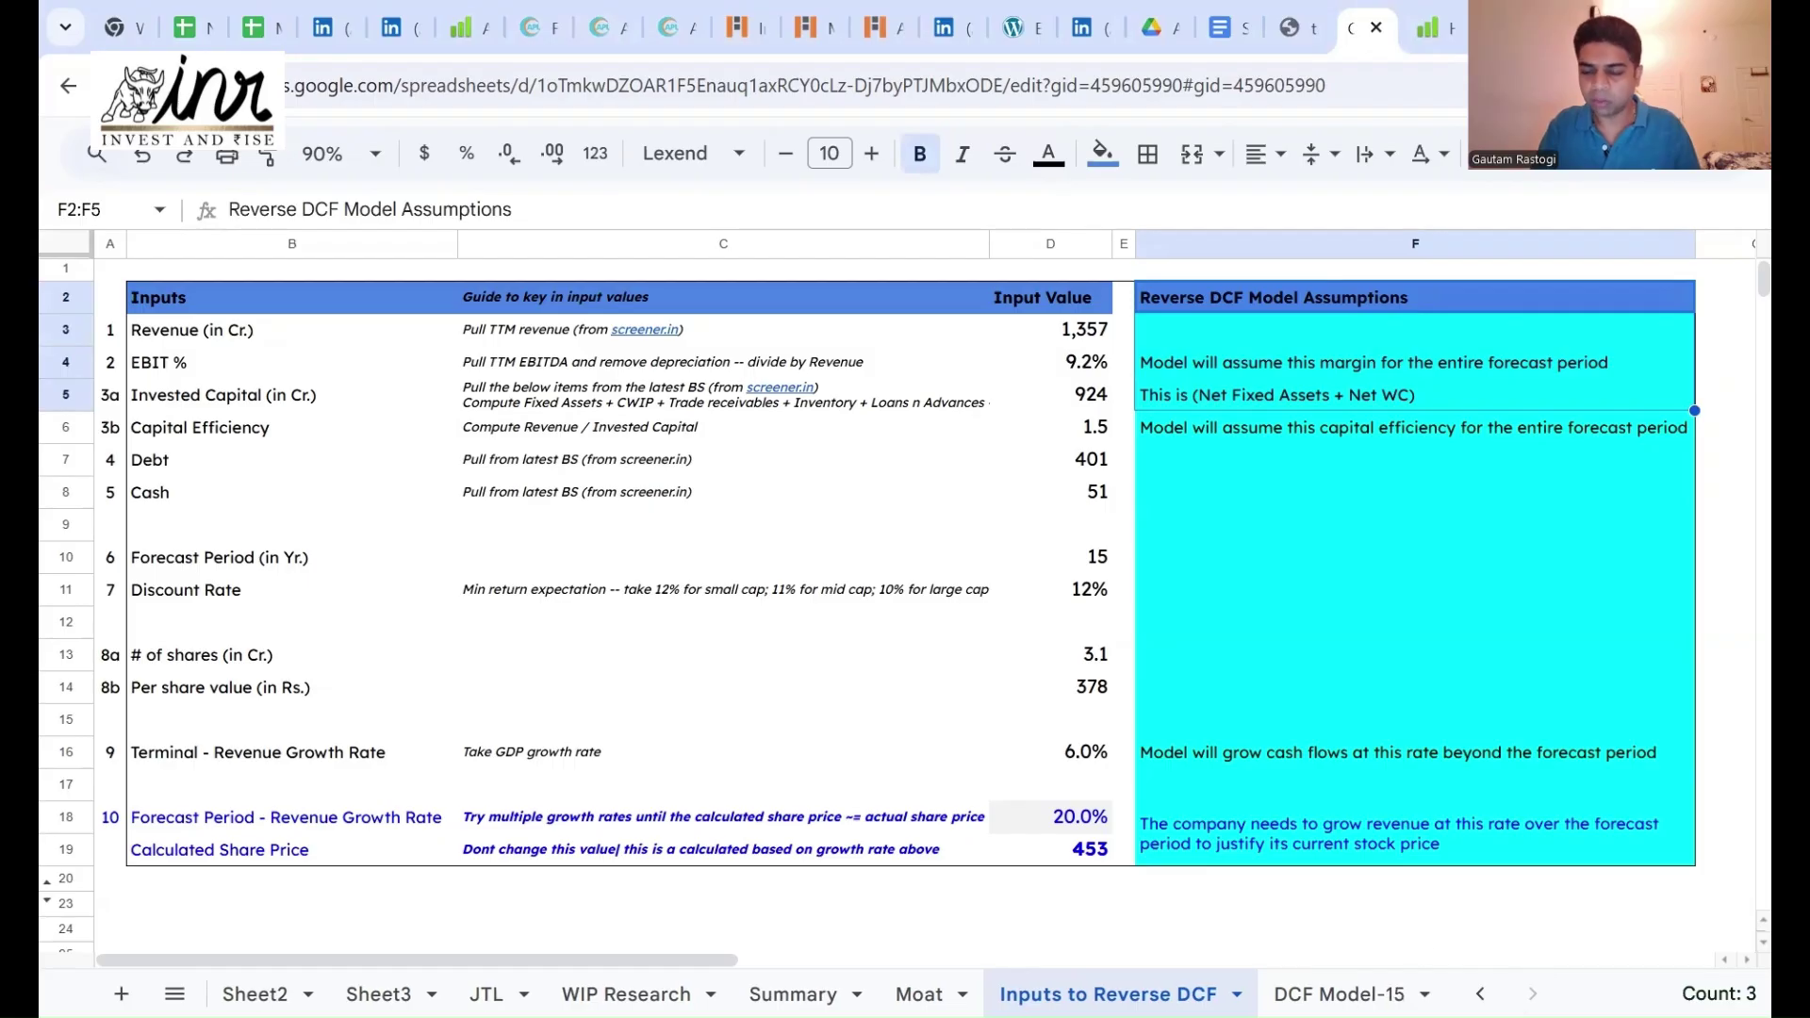
{"action": "left_click", "coordinate": [1274, 360]}
{"action": "key", "text": "shift+Down"}
{"action": "key", "text": "shift+Down"}
{"action": "key", "text": "shift+Down"}
{"action": "key", "text": "shift+Down"}
{"action": "key", "text": "shift+Down"}
{"action": "key", "text": "shift+Down"}
{"action": "key", "text": "shift+Down"}
{"action": "key", "text": "shift+Down"}
{"action": "key", "text": "shift+Down"}
{"action": "key", "text": "shift+Down"}
{"action": "key", "text": "shift+Down"}
{"action": "key", "text": "shift+Down"}
{"action": "key", "text": "shift+Down"}
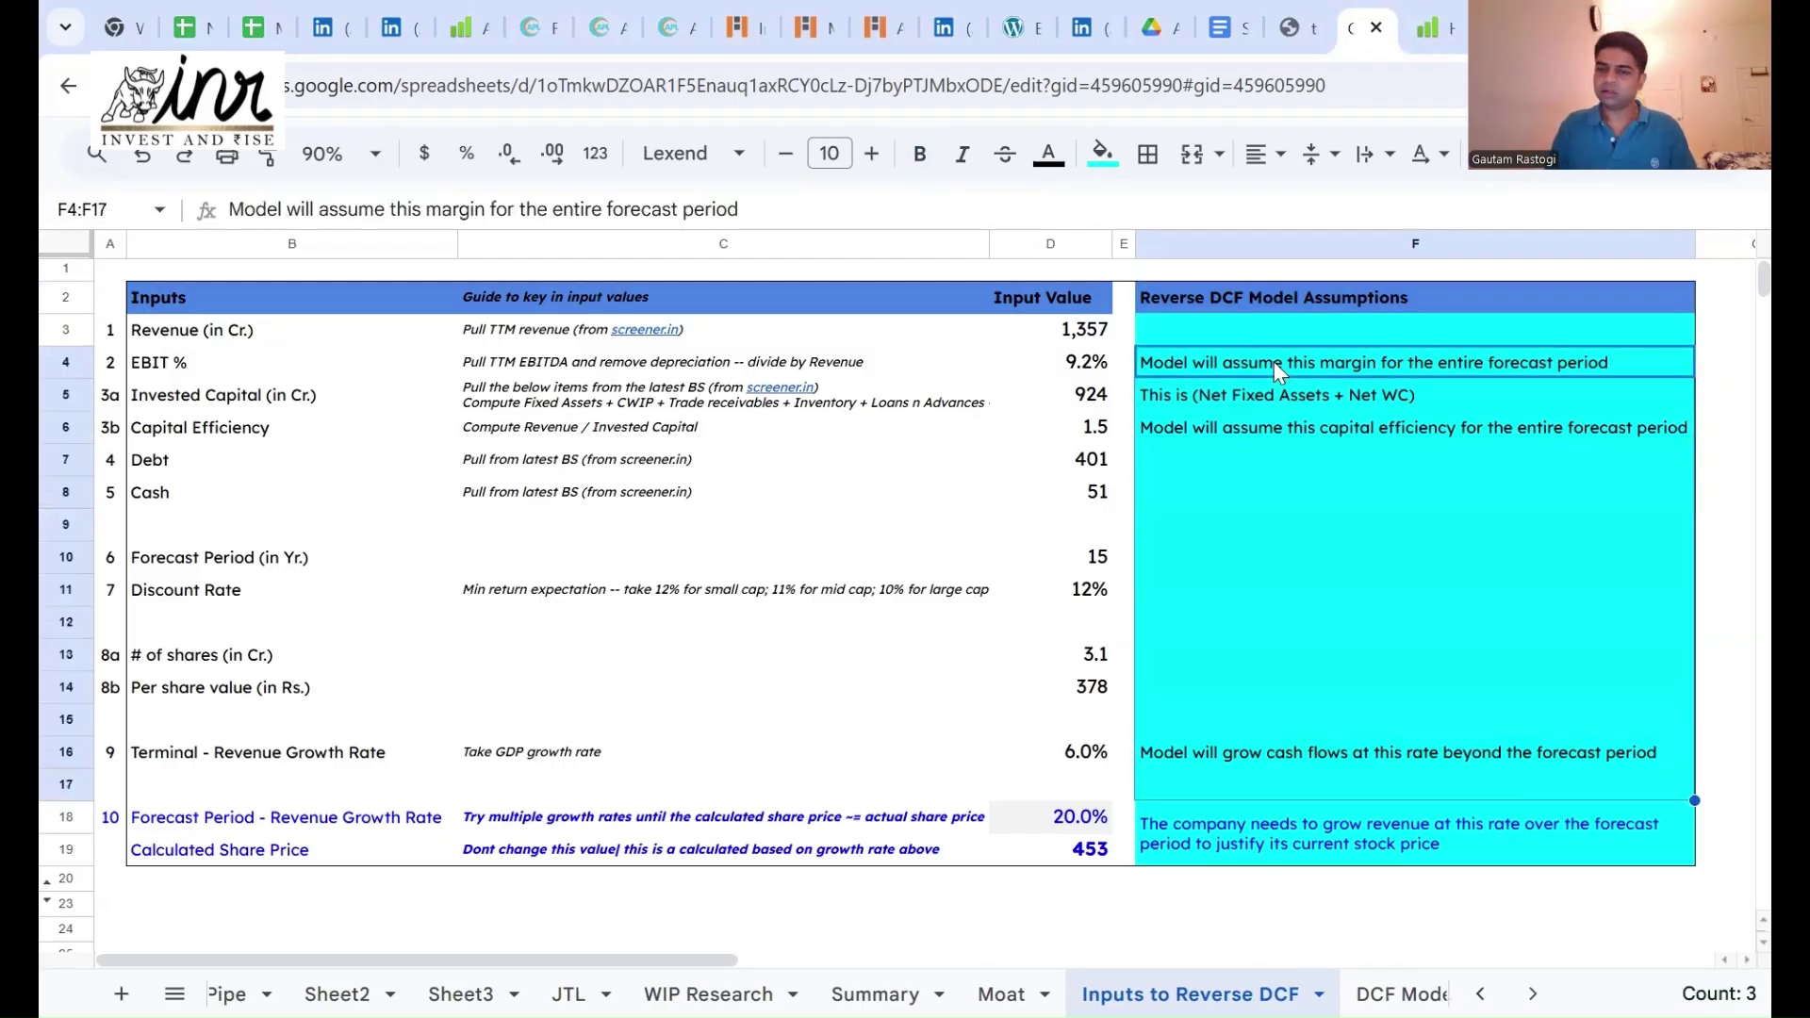
{"action": "key", "text": "shift+Down"}
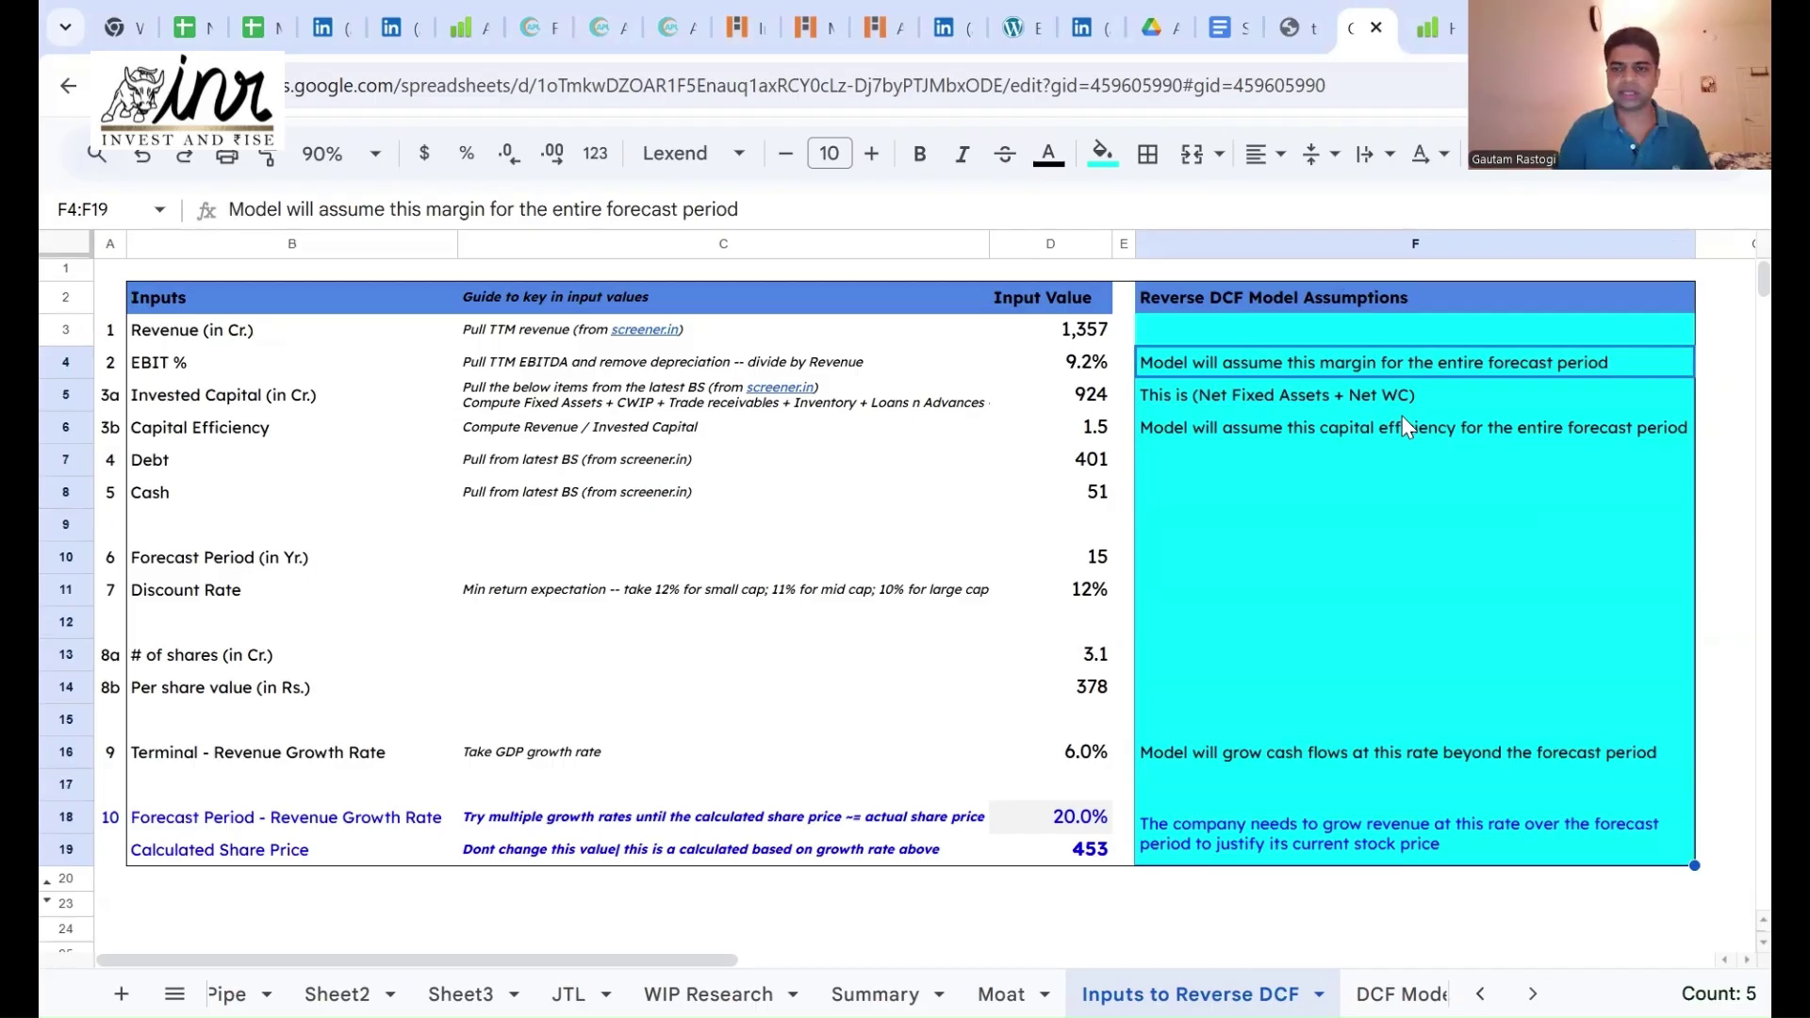
Go through the Revenue and EBIT % rows, checking Revenue's input value and EBIT's guide text and input value.
{"action": "left_click", "coordinate": [74, 329]}
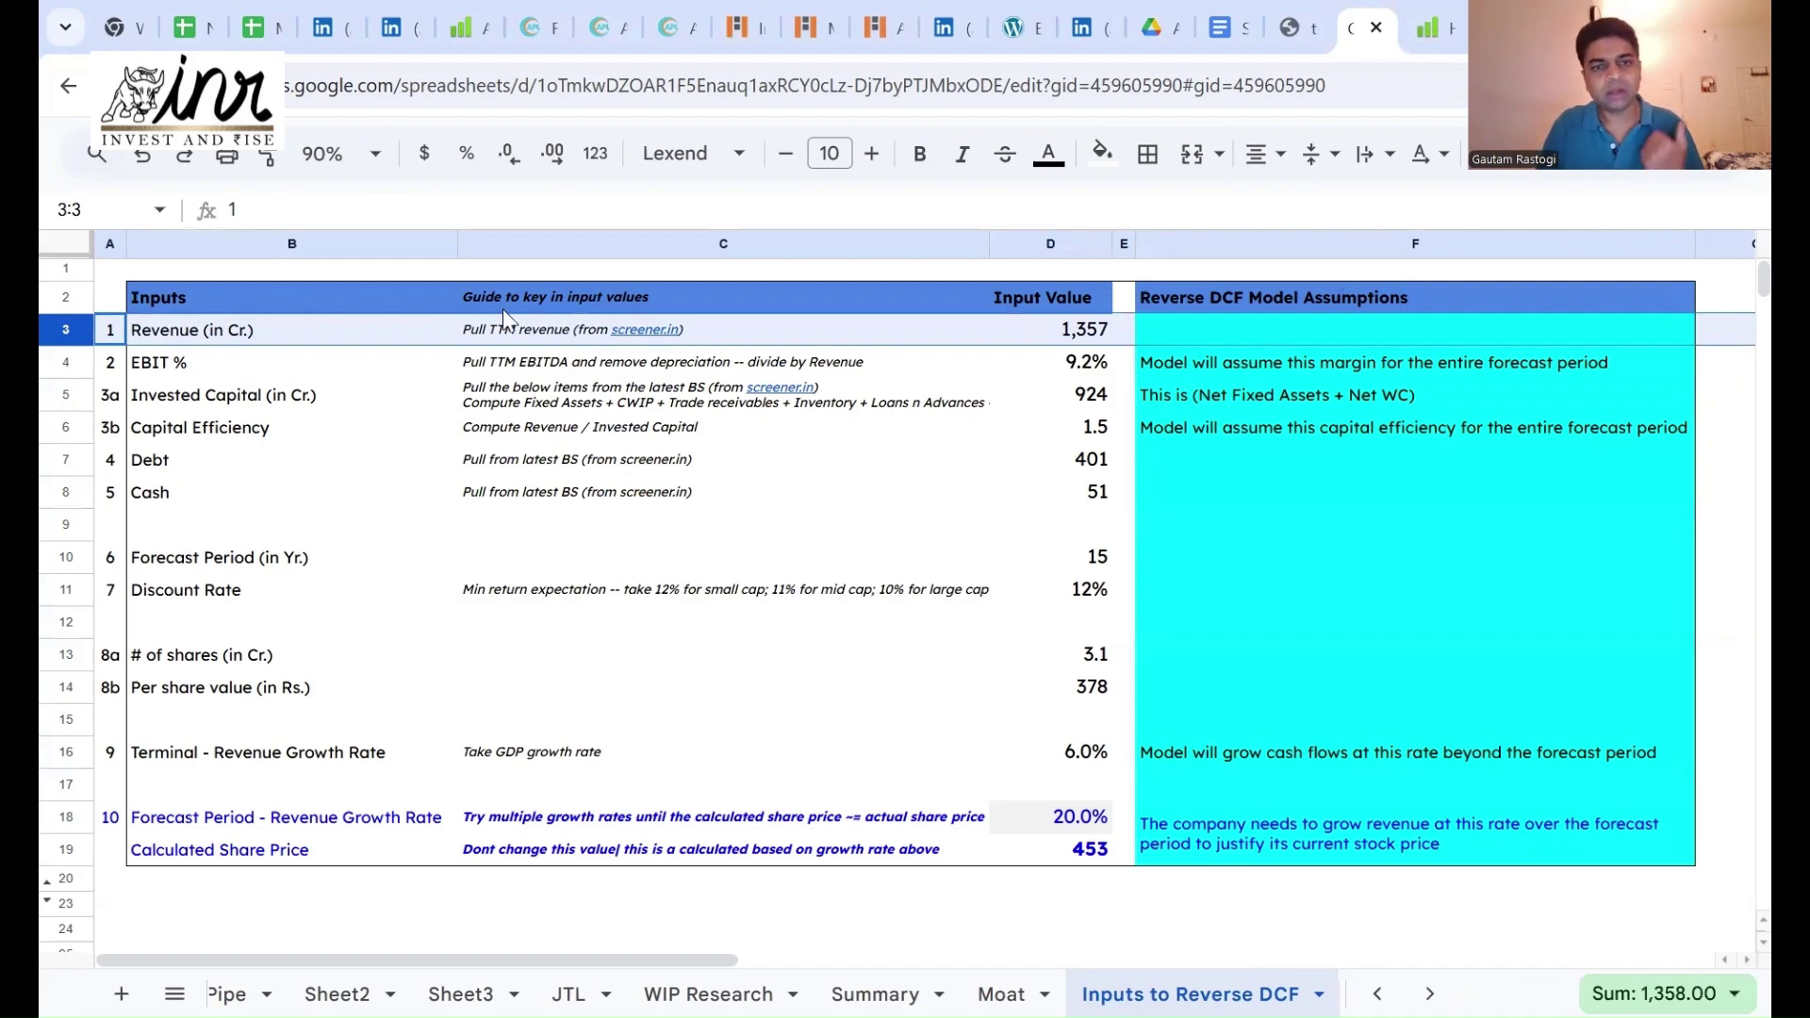
{"action": "left_click", "coordinate": [1086, 335]}
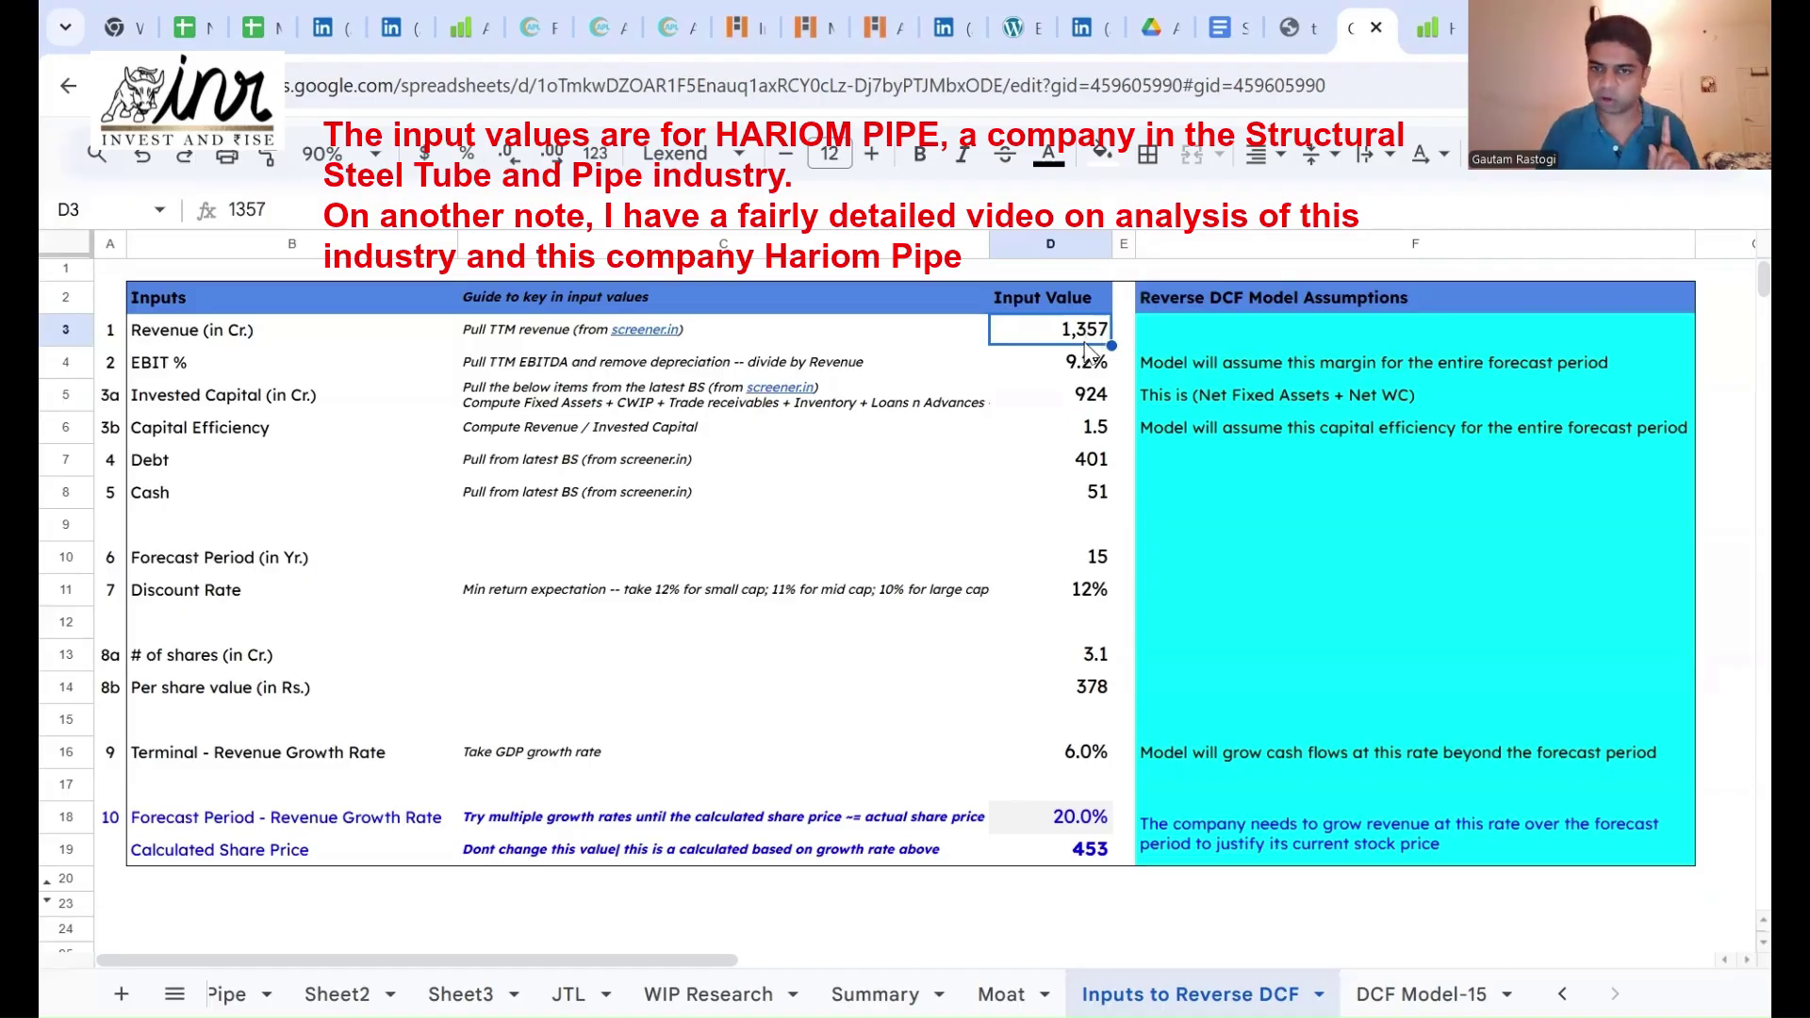
{"action": "left_click", "coordinate": [69, 364]}
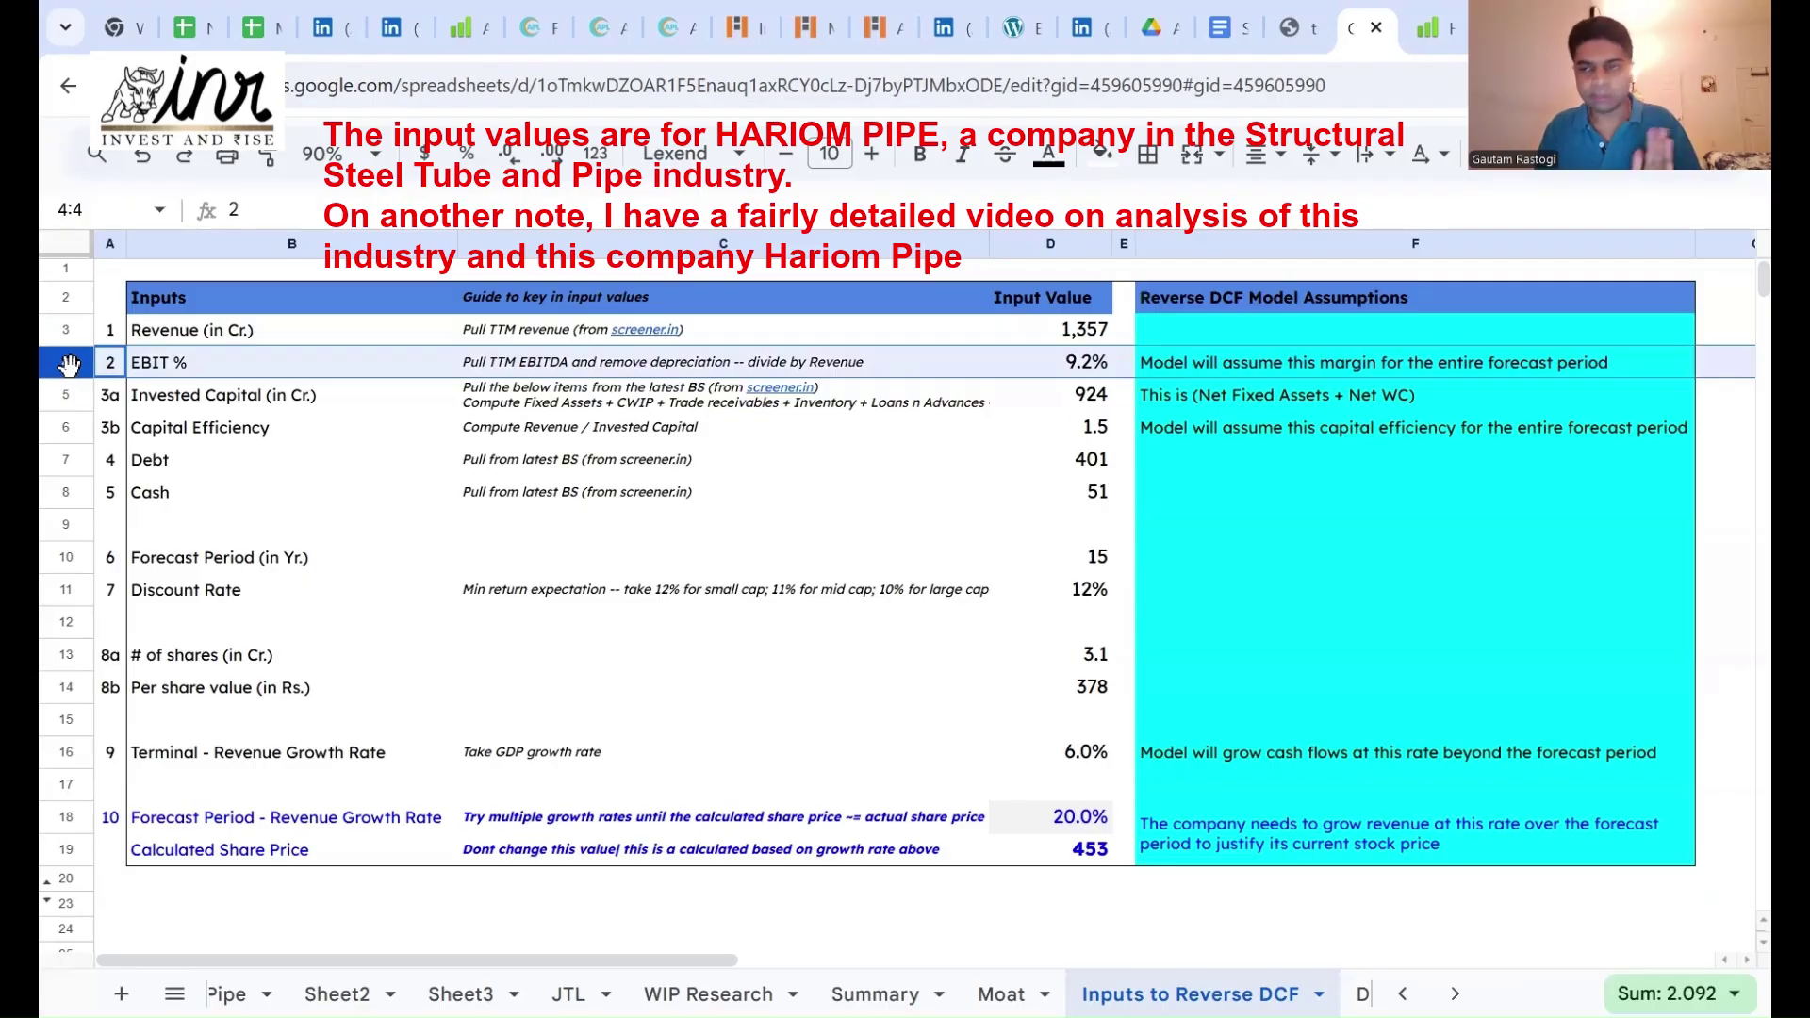
{"action": "key", "text": "Right"}
{"action": "key", "text": "Right"}
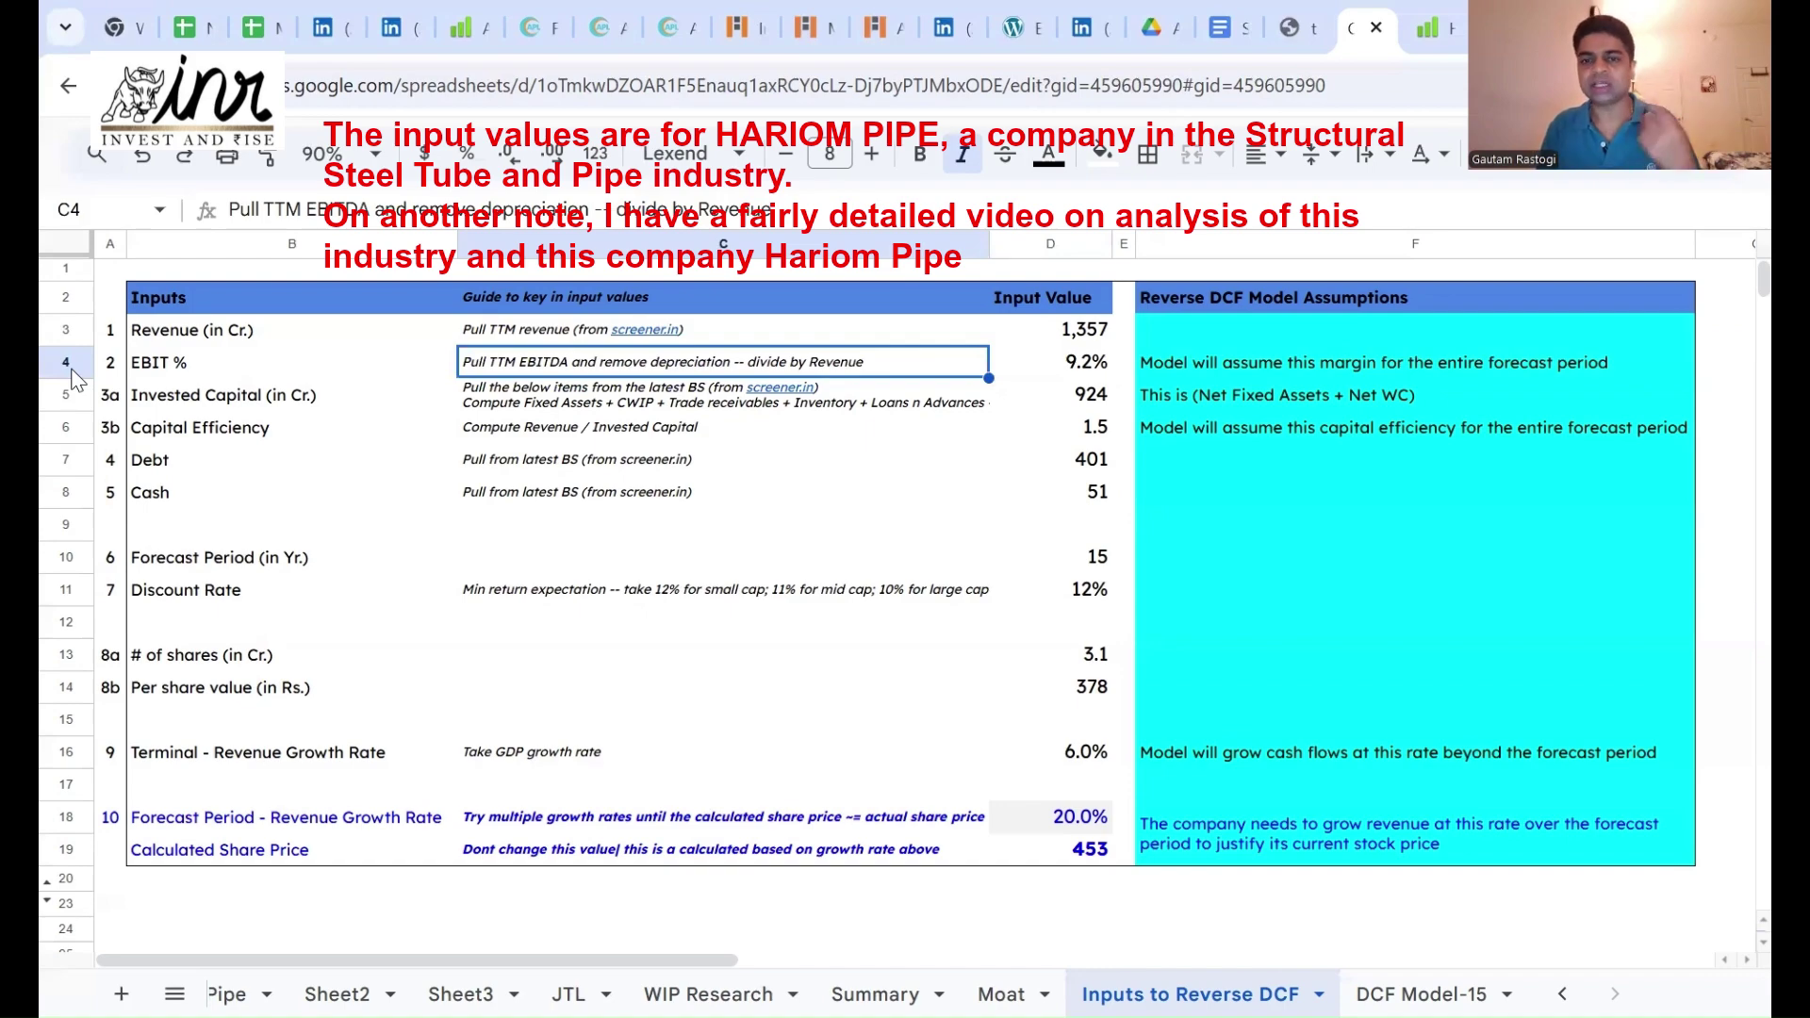
{"action": "key", "text": "Right"}
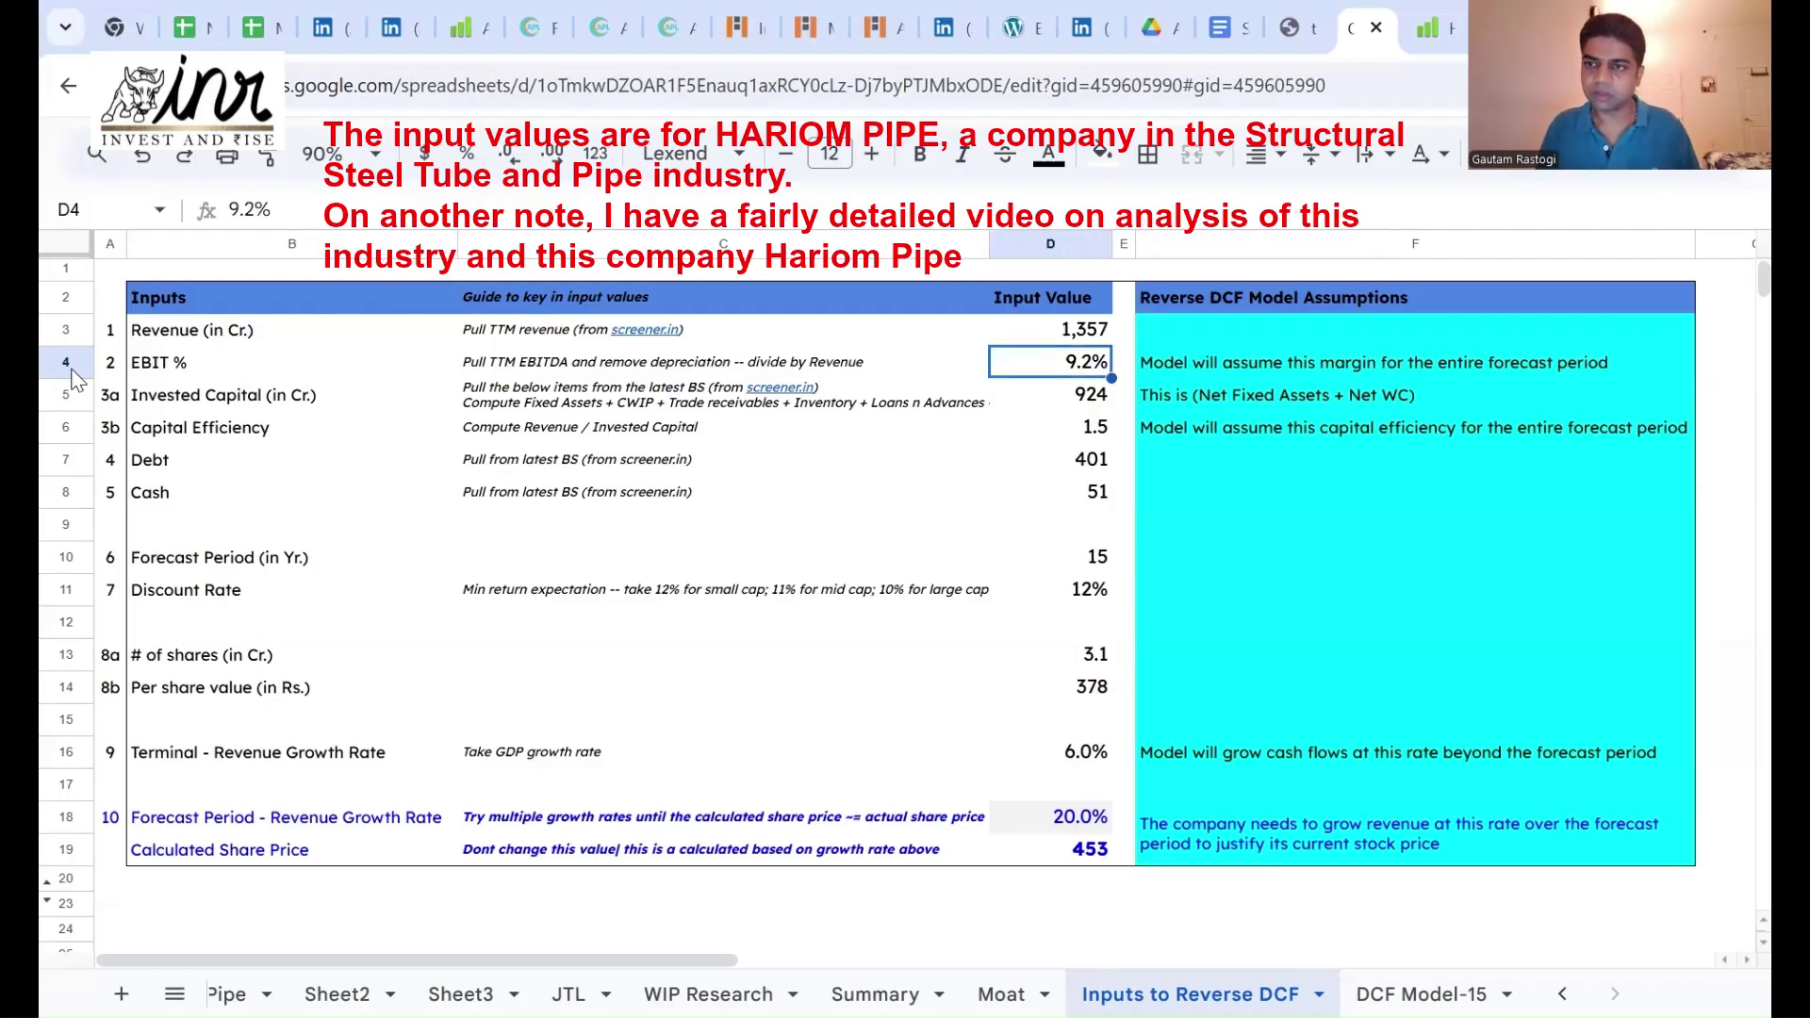
Highlight the Invested Capital row, switch to Hariom Pipe's balance sheet on Screener and examine the Mar 2025 column down to the assets.
{"action": "left_click", "coordinate": [70, 392]}
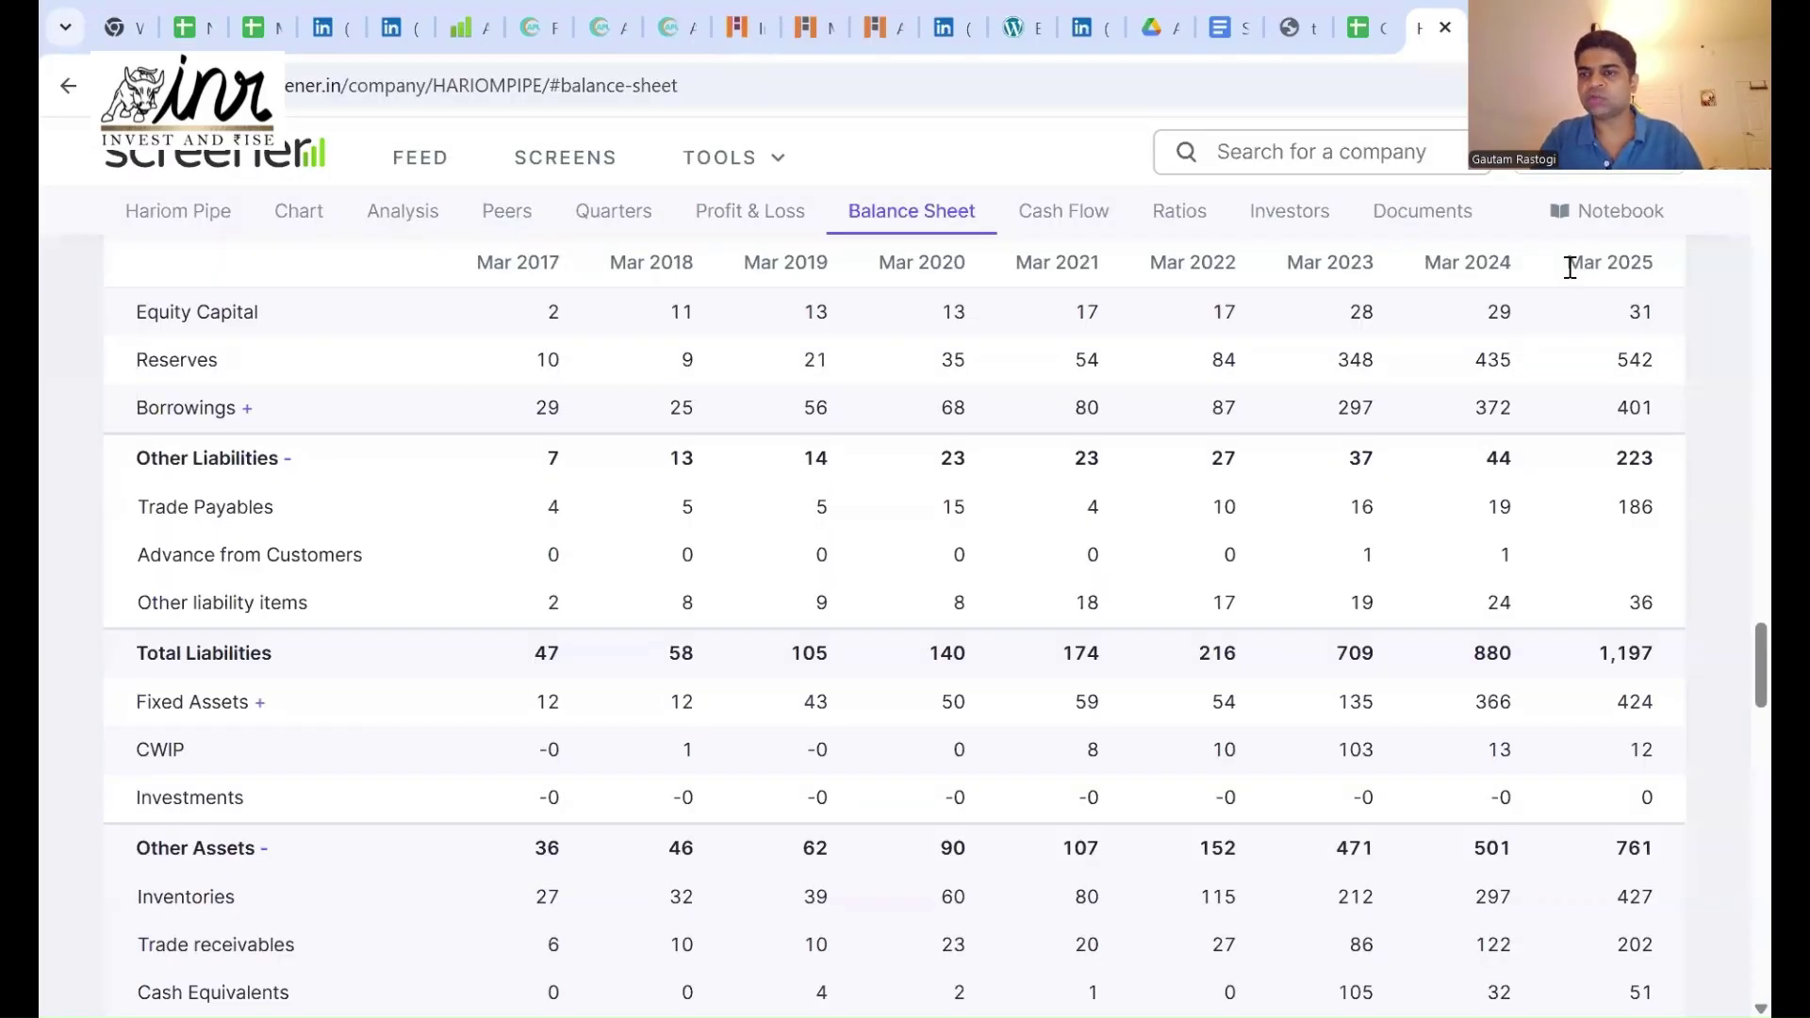
{"action": "left_click_drag", "start_coordinate": [1570, 268], "coordinate": [1655, 270]}
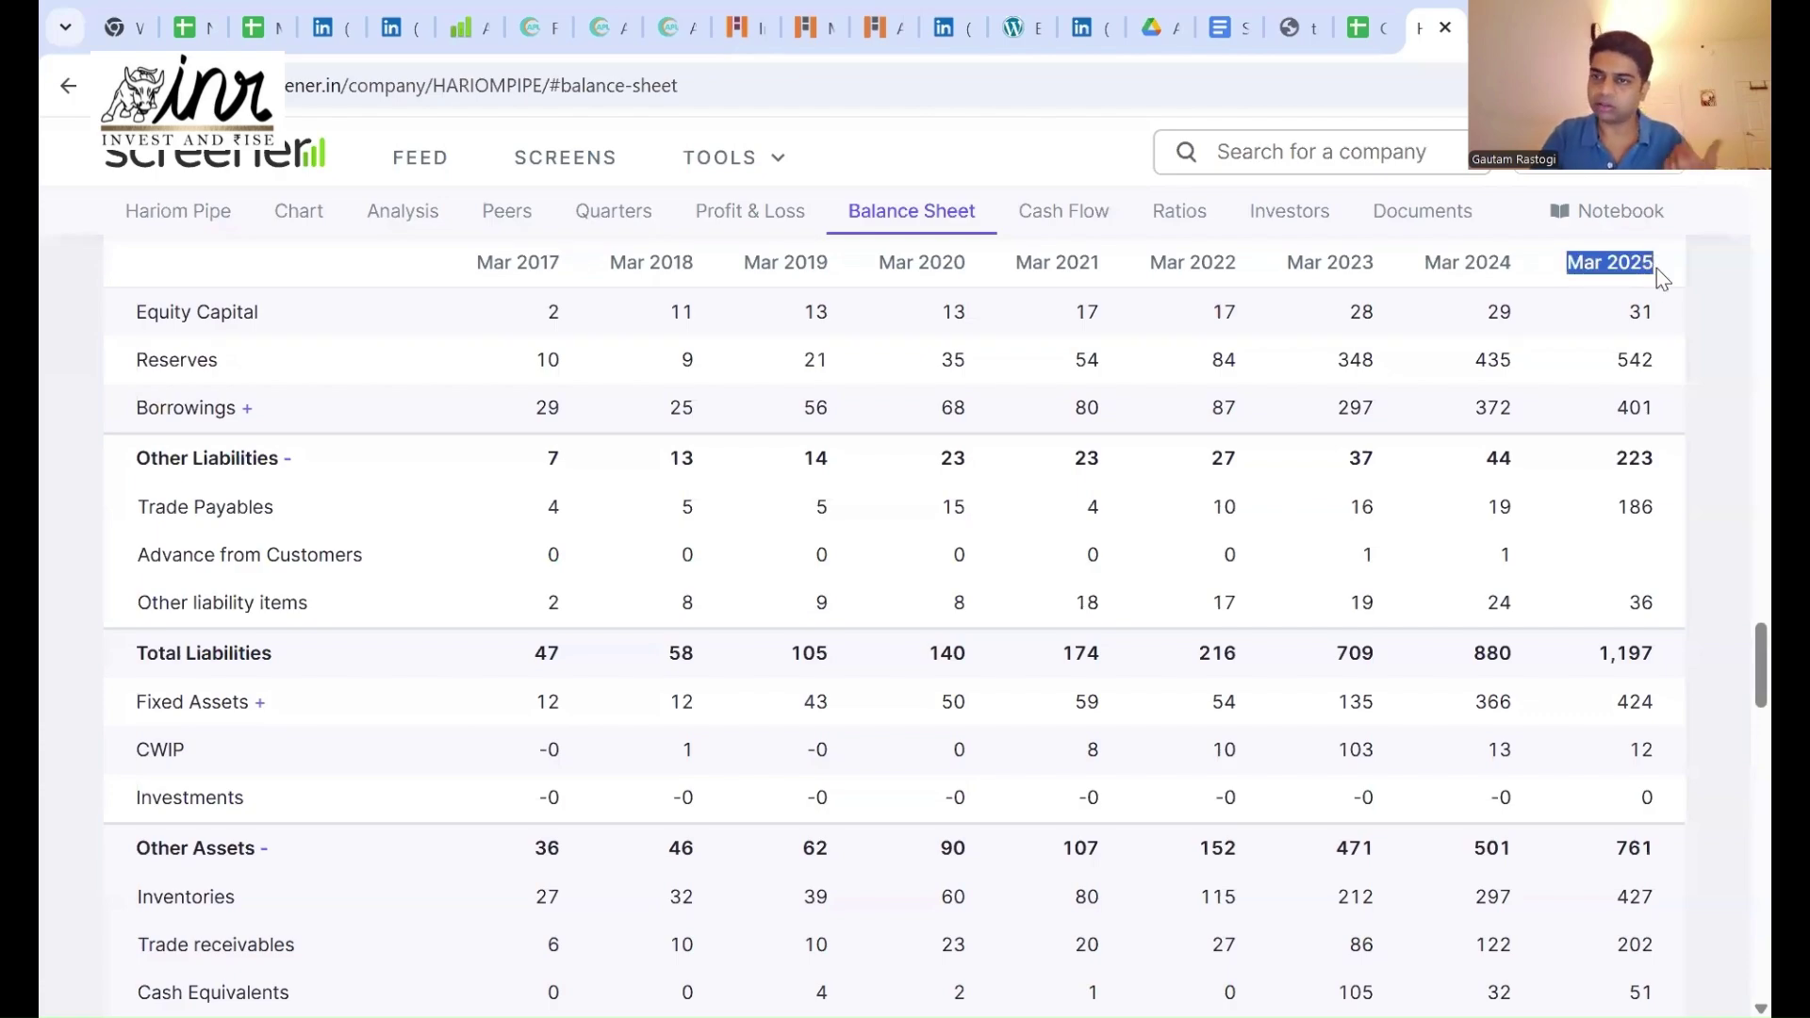
{"action": "scroll", "coordinate": [1655, 374], "scroll_direction": "down", "scroll_amount": 1}
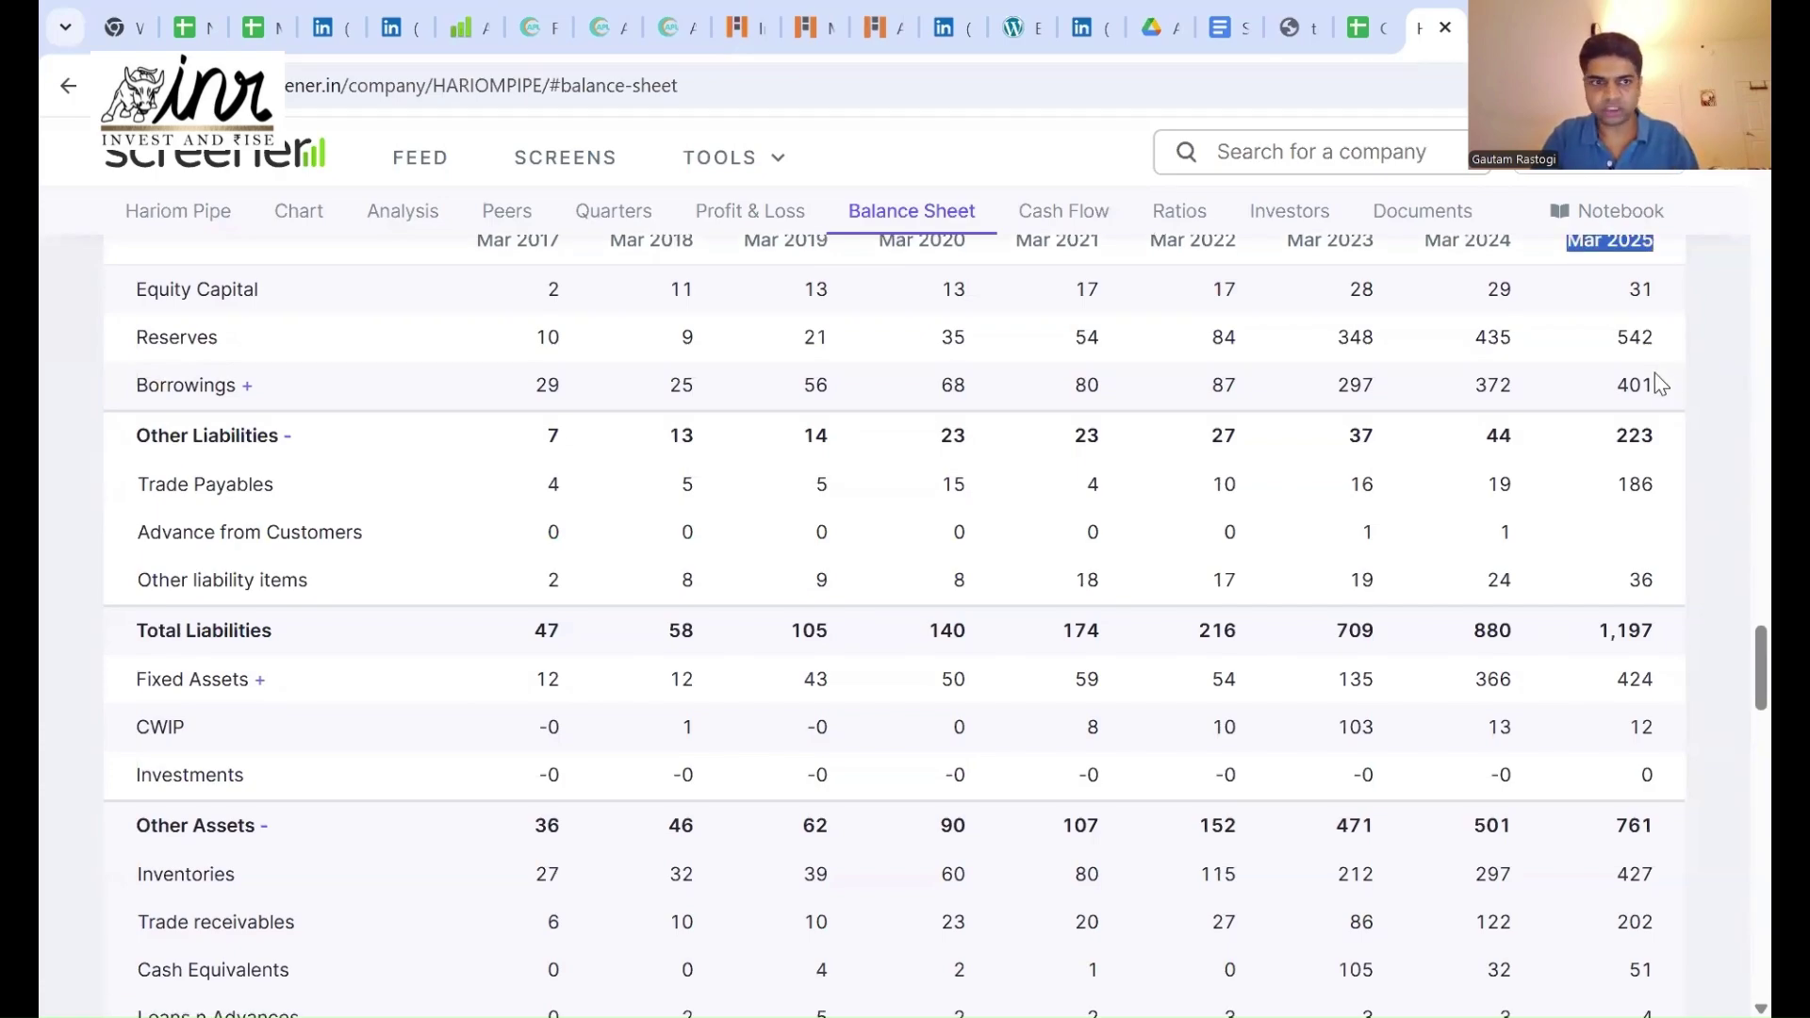
{"action": "scroll", "coordinate": [1655, 374], "scroll_direction": "down", "scroll_amount": 1}
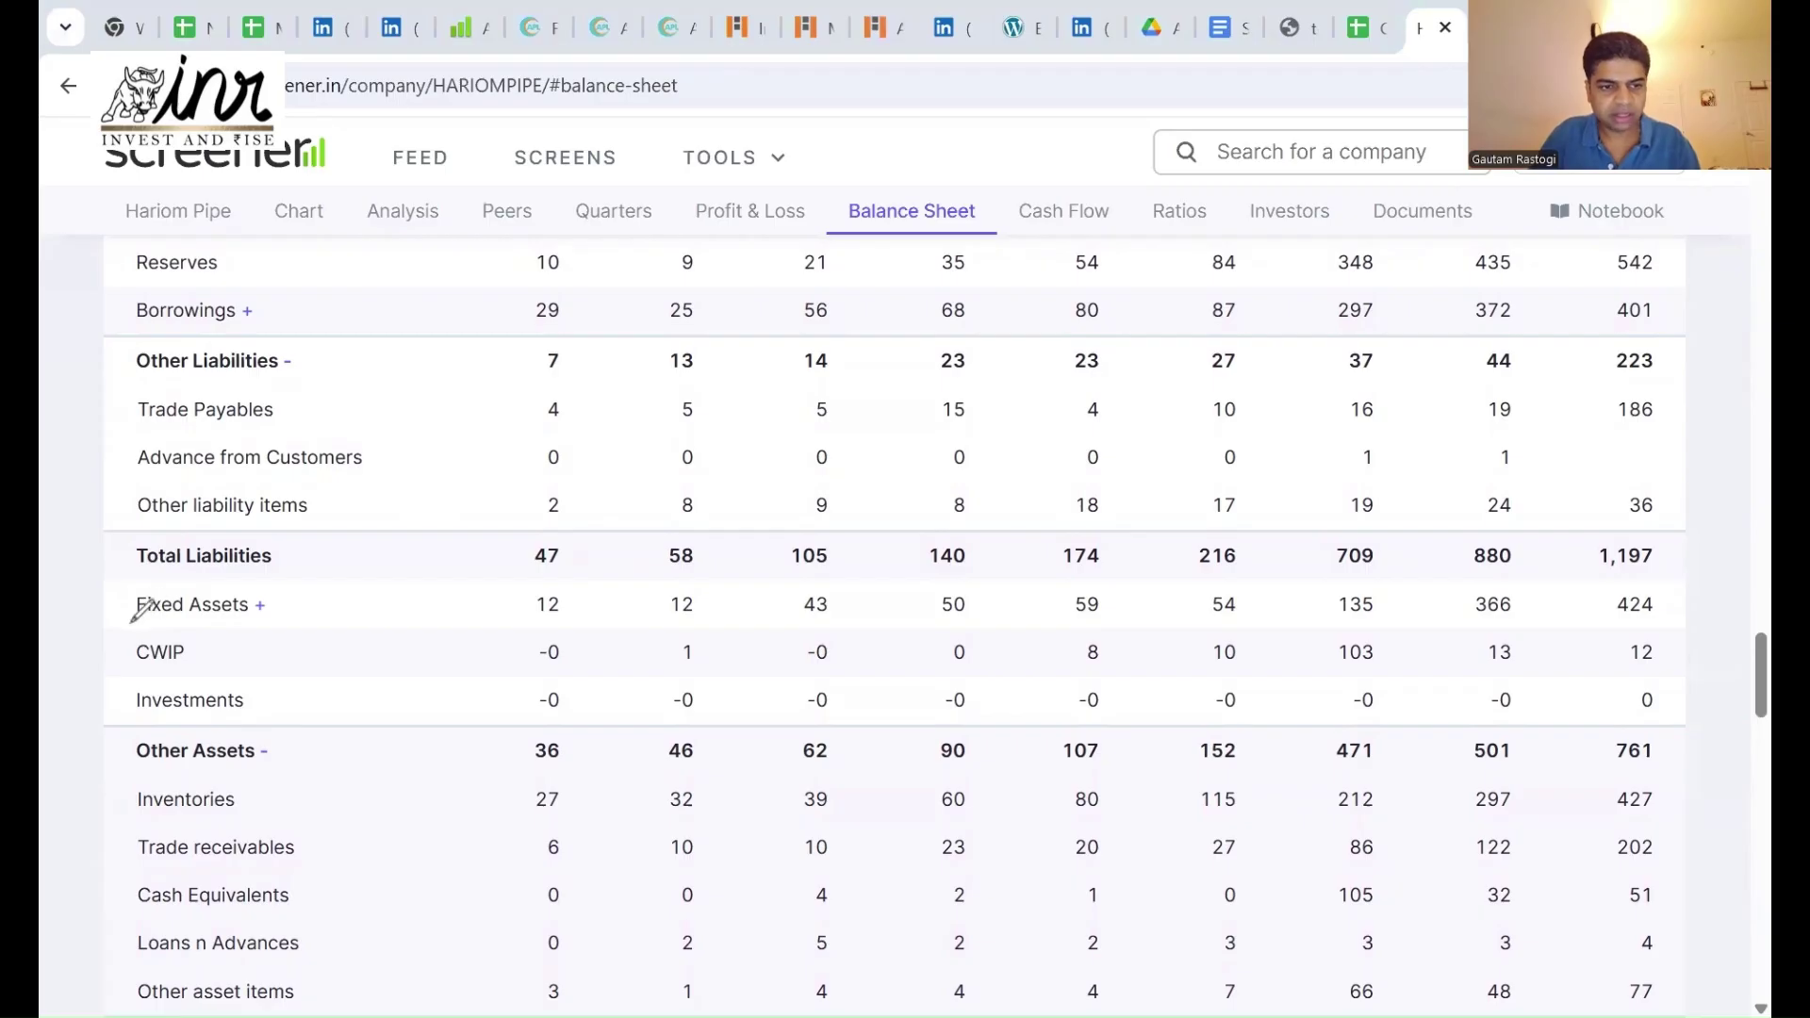
Tick Fixed Assets and CWIP on the balance sheet and circle their Mar 2025 values.
{"action": "left_click_drag", "start_coordinate": [132, 606], "coordinate": [213, 575]}
{"action": "left_click_drag", "start_coordinate": [126, 650], "coordinate": [218, 622]}
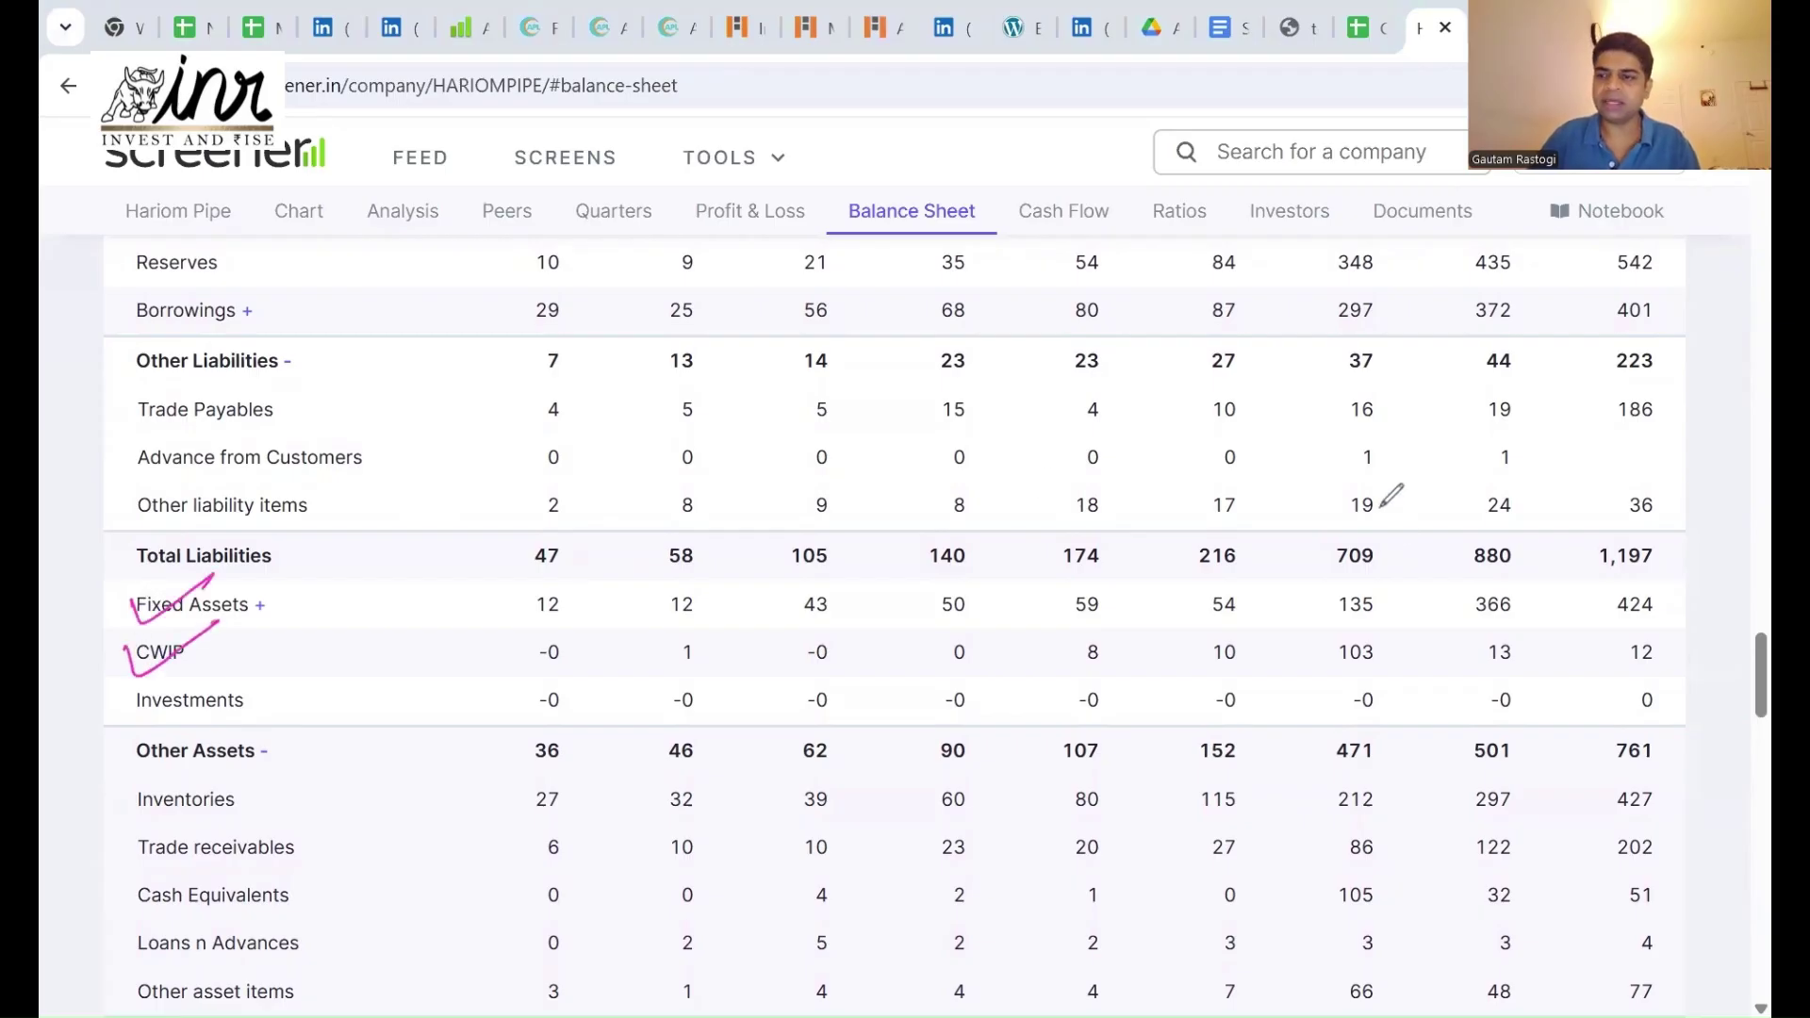
{"action": "mouse_move", "coordinate": [1656, 603]}
{"action": "left_mouse_down"}
{"action": "mouse_move", "coordinate": [1591, 614]}
{"action": "mouse_move", "coordinate": [1626, 620]}
{"action": "left_mouse_up"}
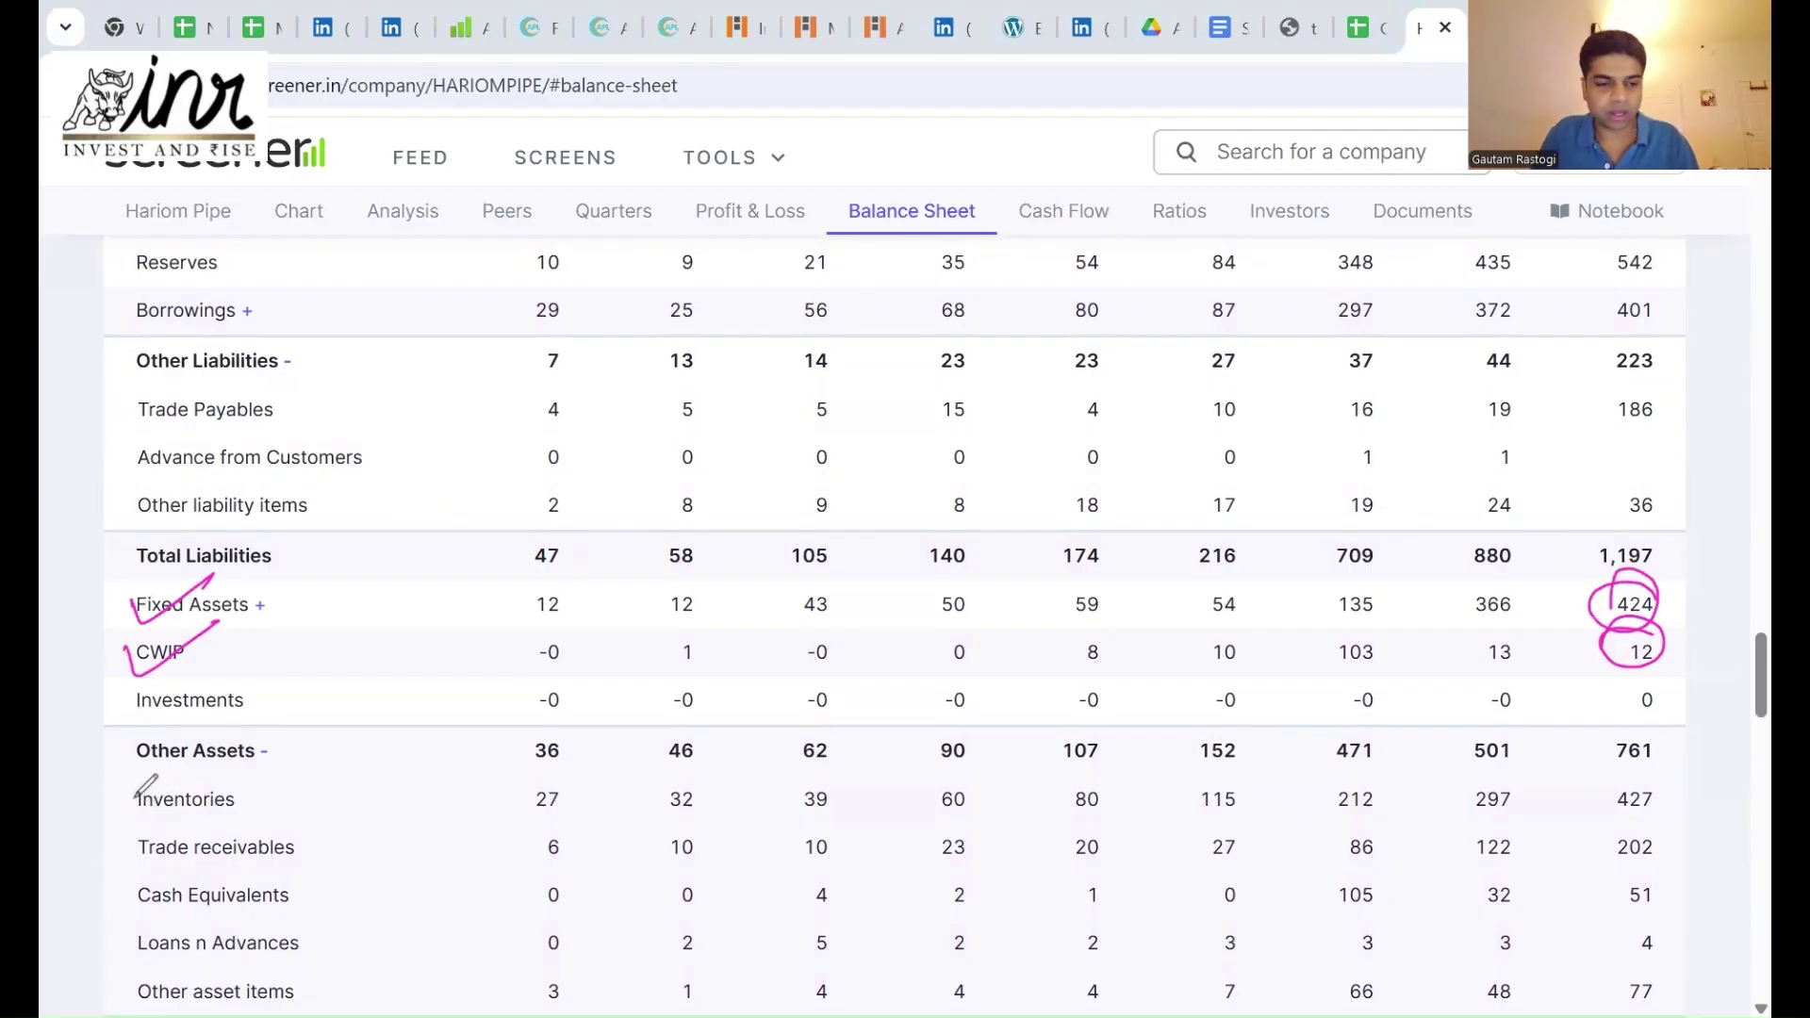
Tick Inventories, Trade receivables, Loans n Advances and Other asset items, and circle their Mar 2025 values.
{"action": "left_click_drag", "start_coordinate": [126, 795], "coordinate": [209, 765]}
{"action": "left_click_drag", "start_coordinate": [126, 842], "coordinate": [209, 816]}
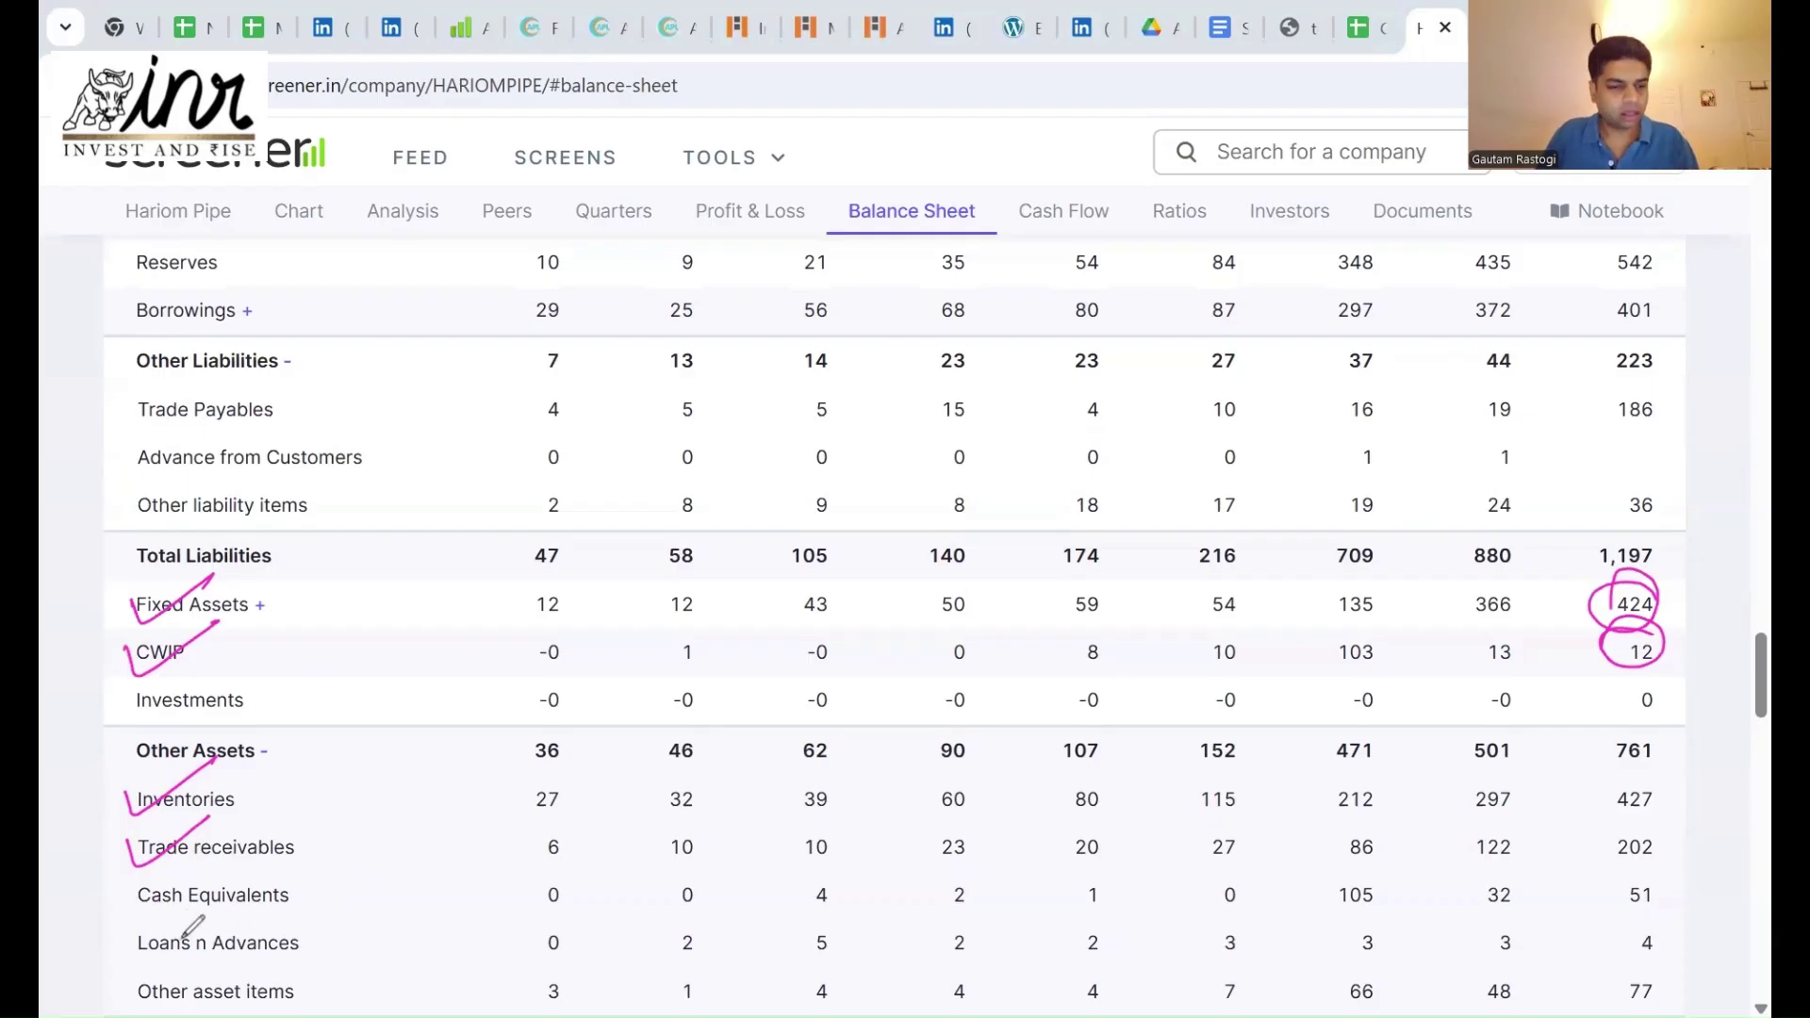
{"action": "left_click_drag", "start_coordinate": [123, 941], "coordinate": [202, 912]}
{"action": "left_click_drag", "start_coordinate": [113, 990], "coordinate": [196, 969]}
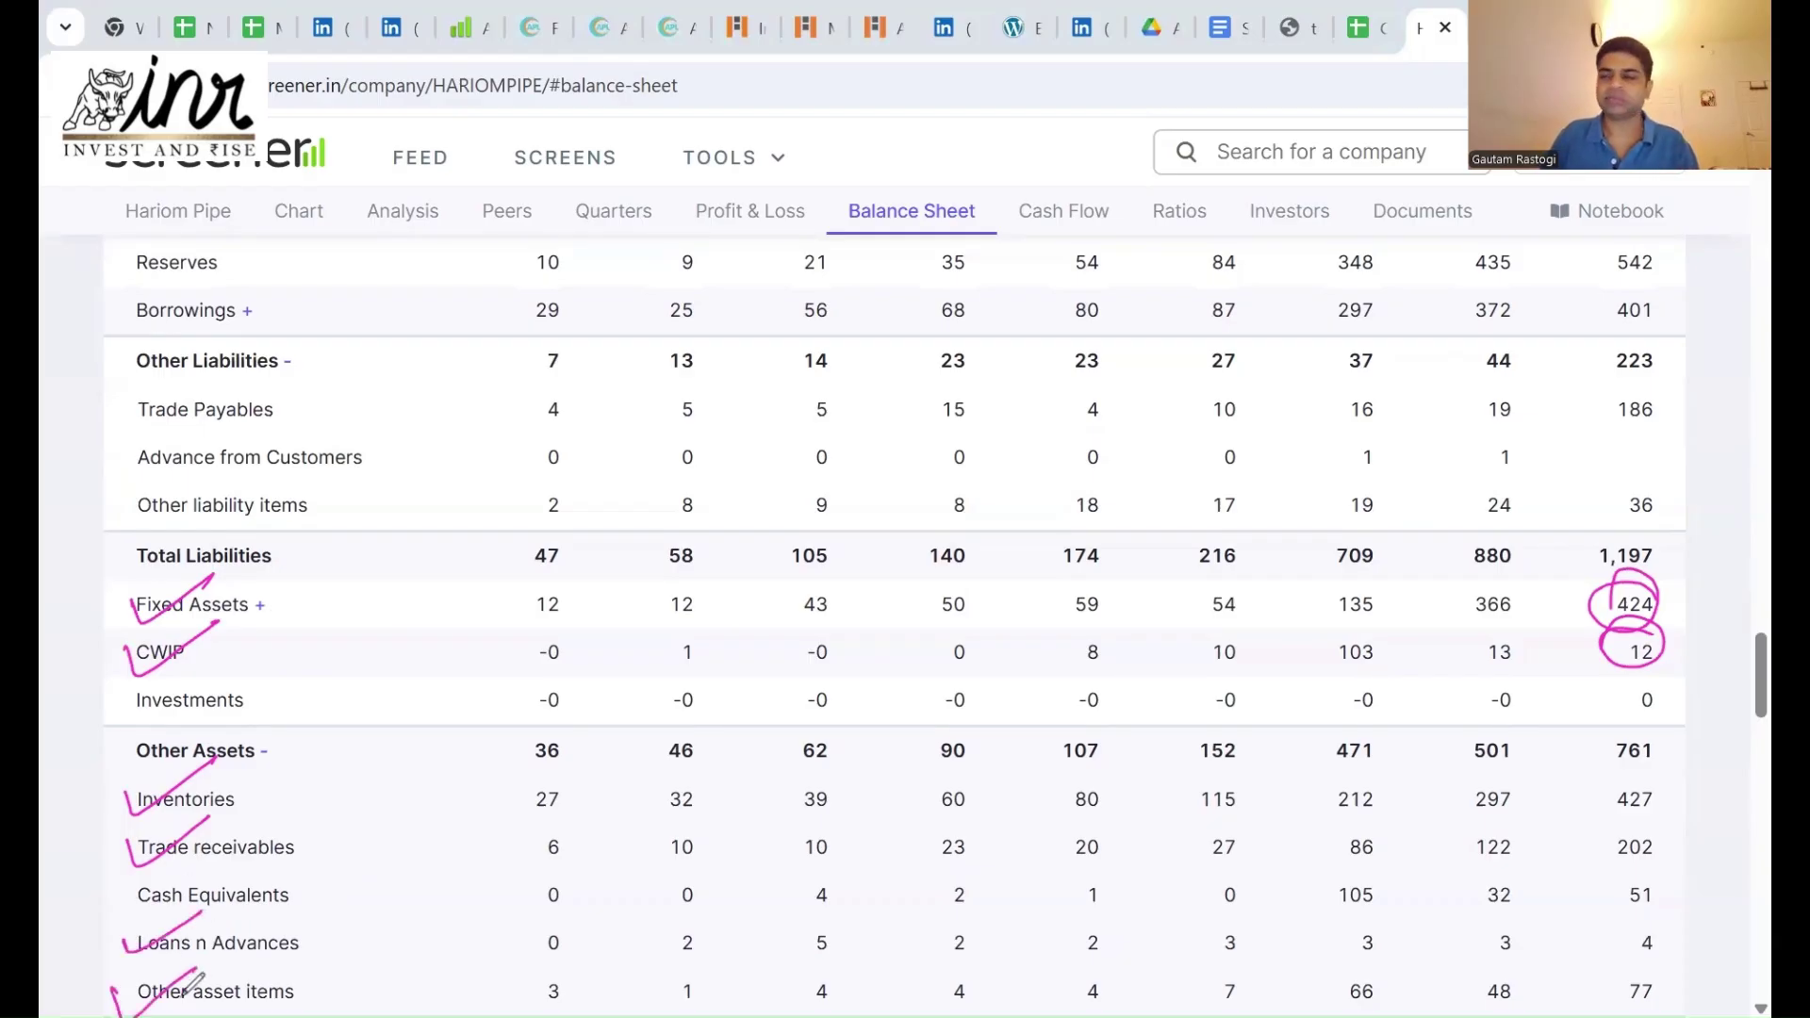
{"action": "left_click_drag", "start_coordinate": [1647, 779], "coordinate": [1642, 970]}
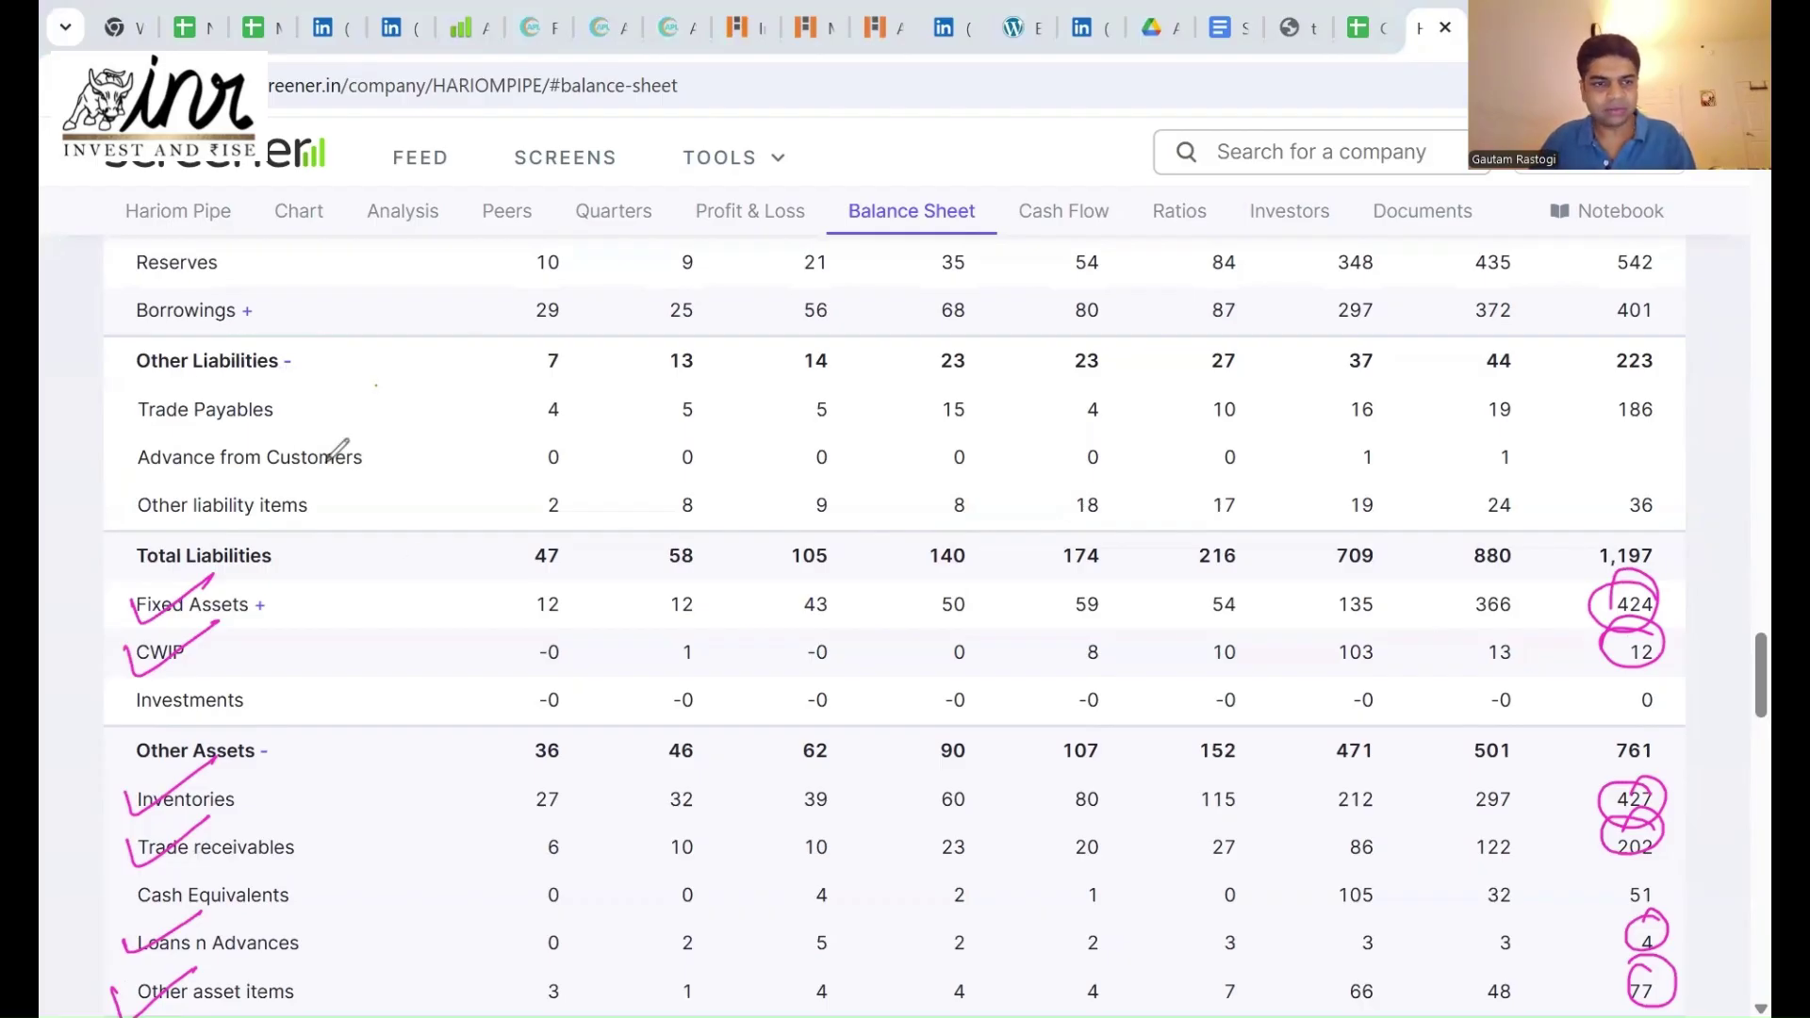
Tick Trade Payables, Advance from Customers and Other liability items in orange, and bracket their Mar 2025 values.
{"action": "left_click_drag", "start_coordinate": [141, 391], "coordinate": [223, 382]}
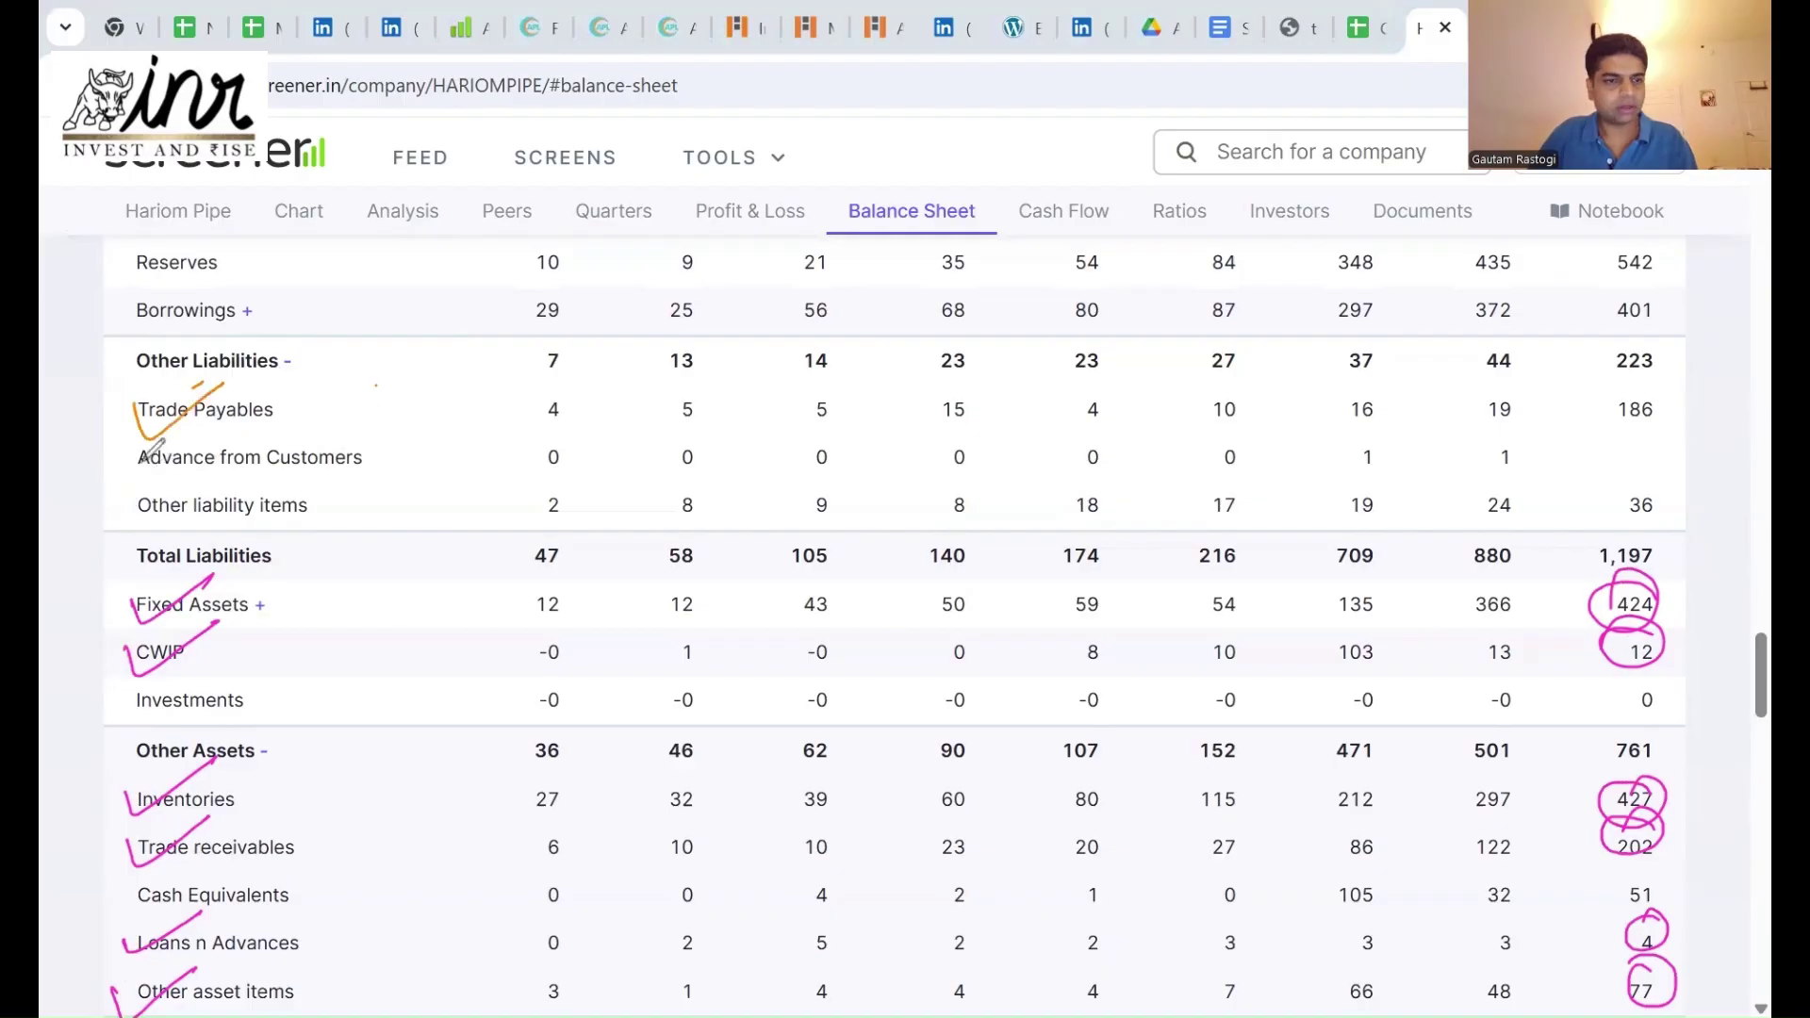
{"action": "mouse_move", "coordinate": [126, 454]}
{"action": "left_mouse_down"}
{"action": "mouse_move", "coordinate": [139, 481]}
{"action": "mouse_move", "coordinate": [222, 431]}
{"action": "left_mouse_up"}
{"action": "mouse_move", "coordinate": [125, 501]}
{"action": "left_mouse_down"}
{"action": "mouse_move", "coordinate": [140, 529]}
{"action": "mouse_move", "coordinate": [229, 478]}
{"action": "left_mouse_up"}
{"action": "left_click_drag", "start_coordinate": [1660, 399], "coordinate": [1647, 525]}
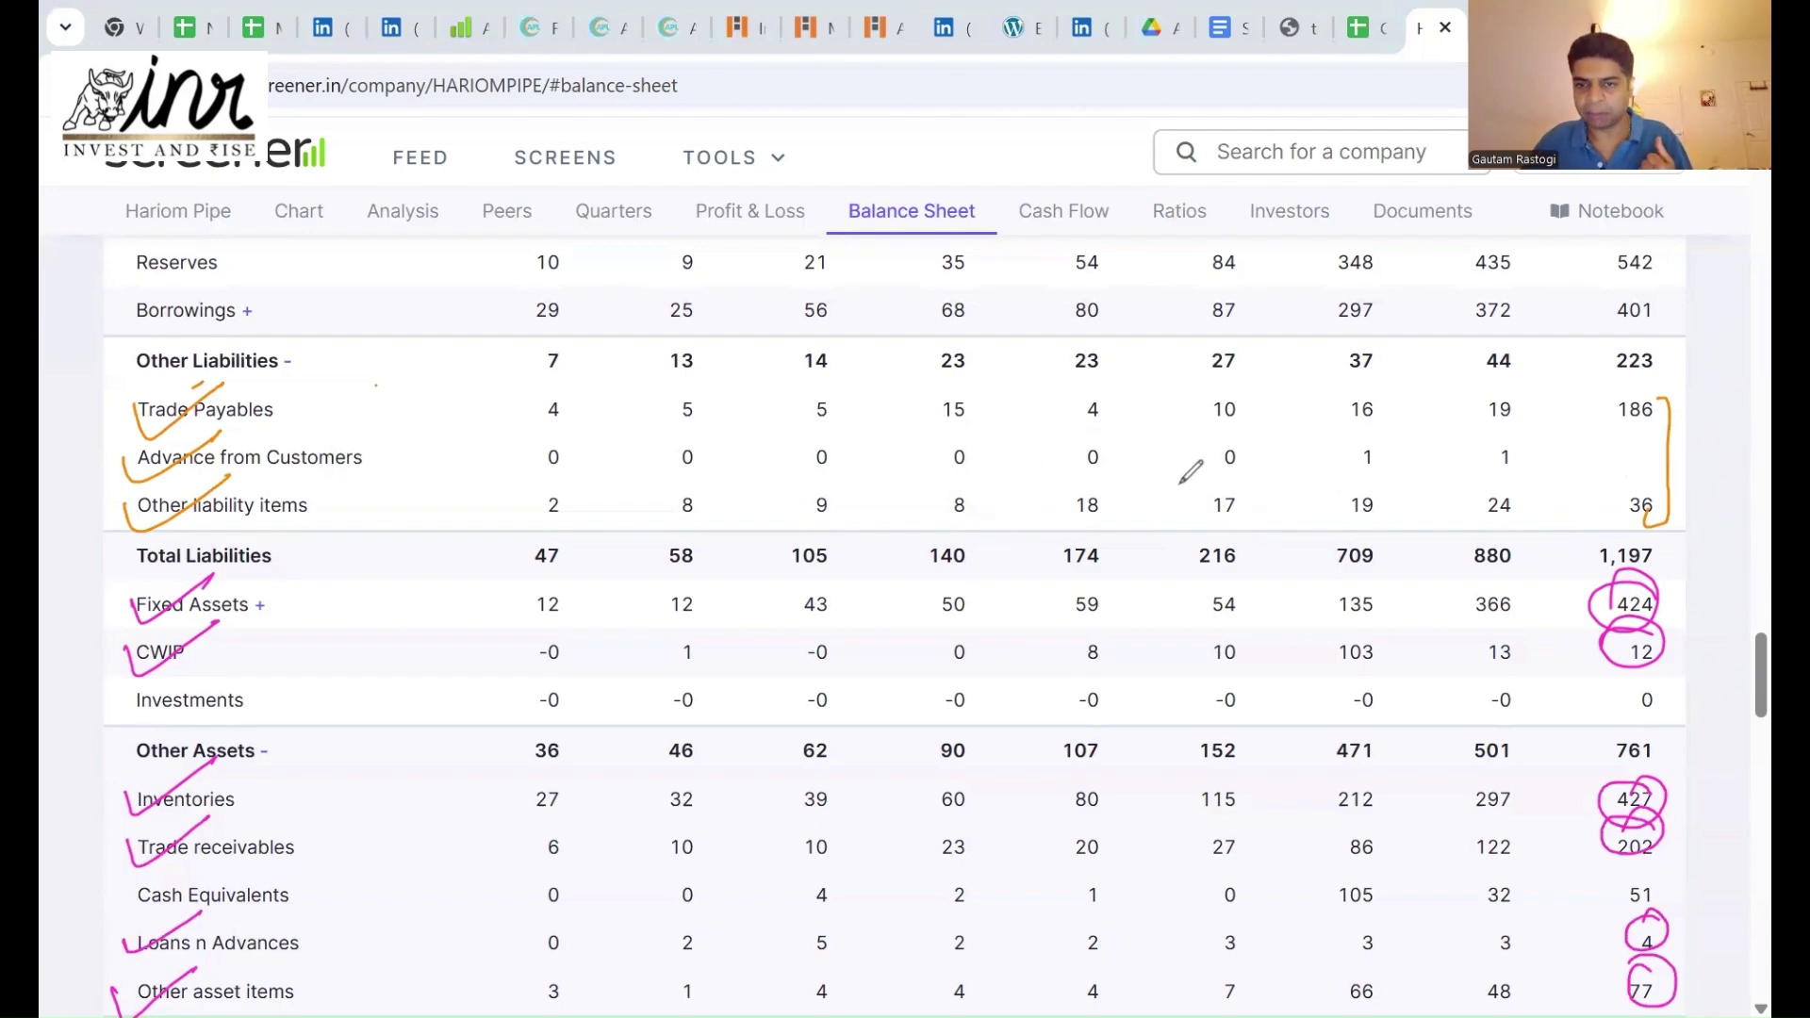
Handwrite the formula NFA + CA − CL = IC across the balance sheet and underline IC twice.
{"action": "mouse_move", "coordinate": [1195, 443]}
{"action": "left_mouse_down"}
{"action": "mouse_move", "coordinate": [1192, 504]}
{"action": "mouse_move", "coordinate": [1216, 440]}
{"action": "left_mouse_up"}
{"action": "left_click_drag", "start_coordinate": [1172, 518], "coordinate": [1227, 498]}
{"action": "left_click_drag", "start_coordinate": [1274, 433], "coordinate": [1301, 466]}
{"action": "mouse_move", "coordinate": [1032, 505]}
{"action": "left_mouse_down"}
{"action": "mouse_move", "coordinate": [1079, 489]}
{"action": "mouse_move", "coordinate": [1077, 515]}
{"action": "left_mouse_up"}
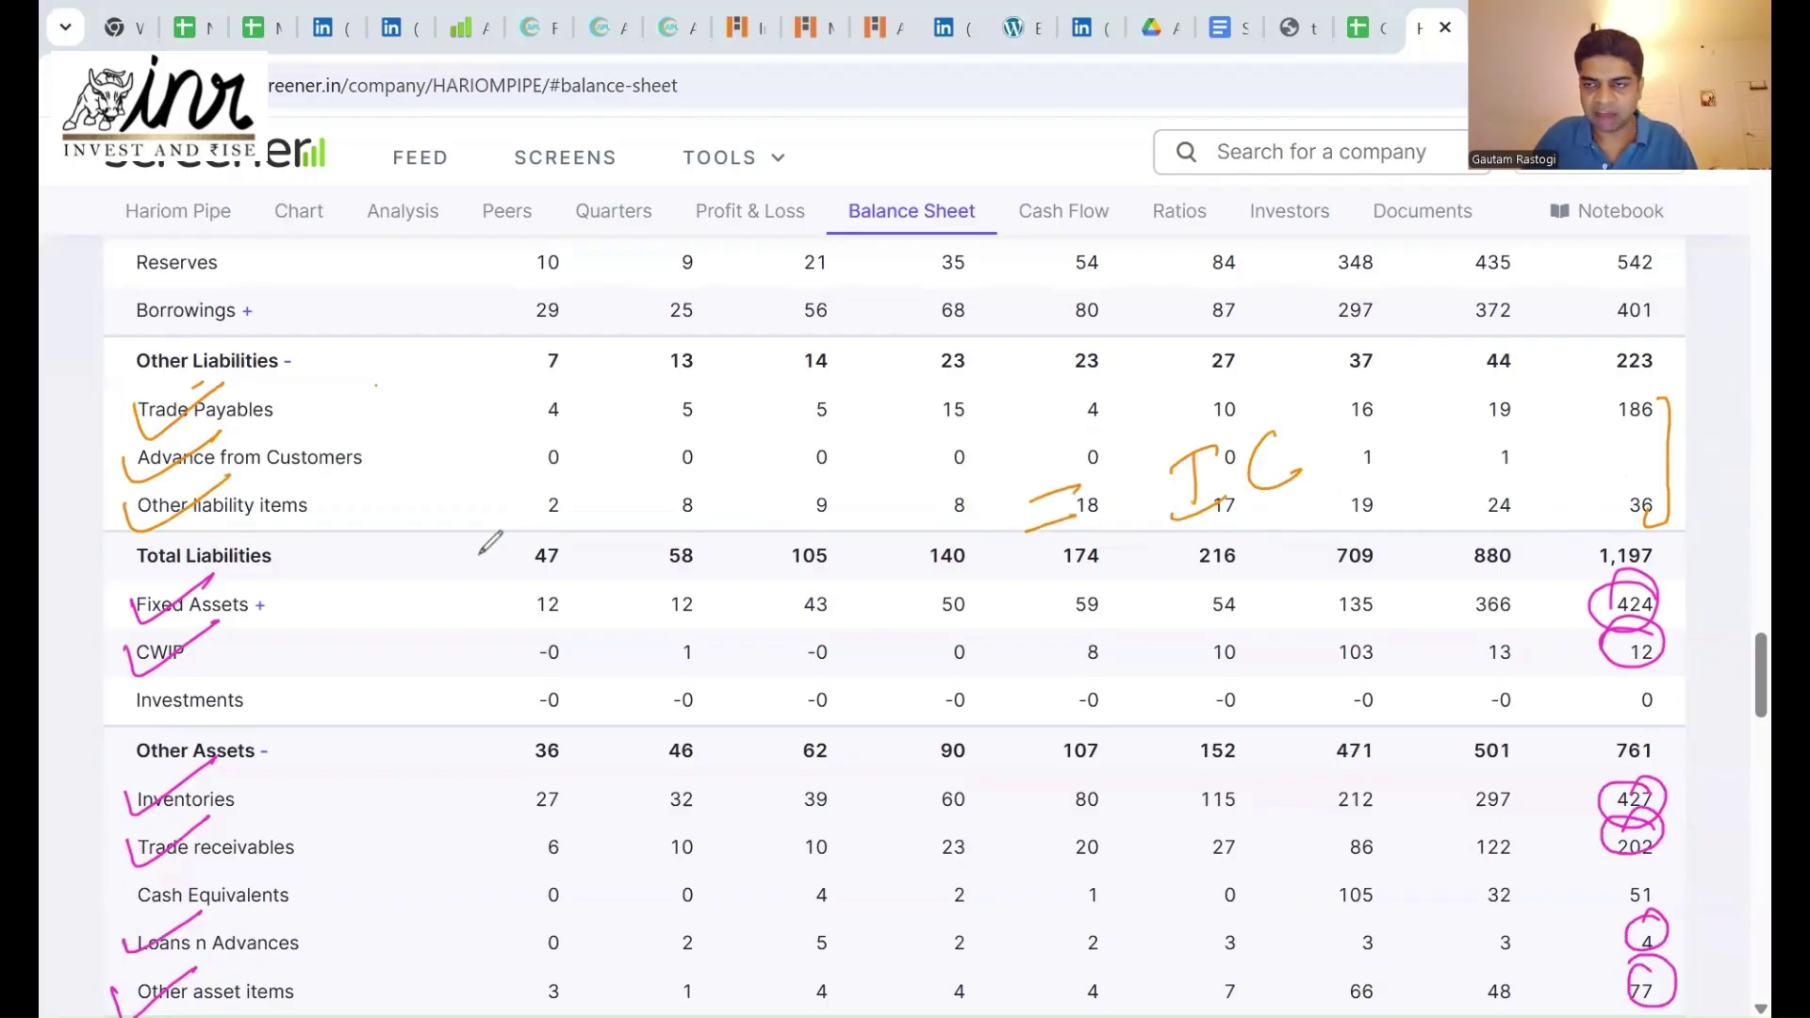
{"action": "mouse_move", "coordinate": [456, 604]}
{"action": "left_mouse_down"}
{"action": "mouse_move", "coordinate": [496, 575]}
{"action": "mouse_move", "coordinate": [498, 514]}
{"action": "left_mouse_up"}
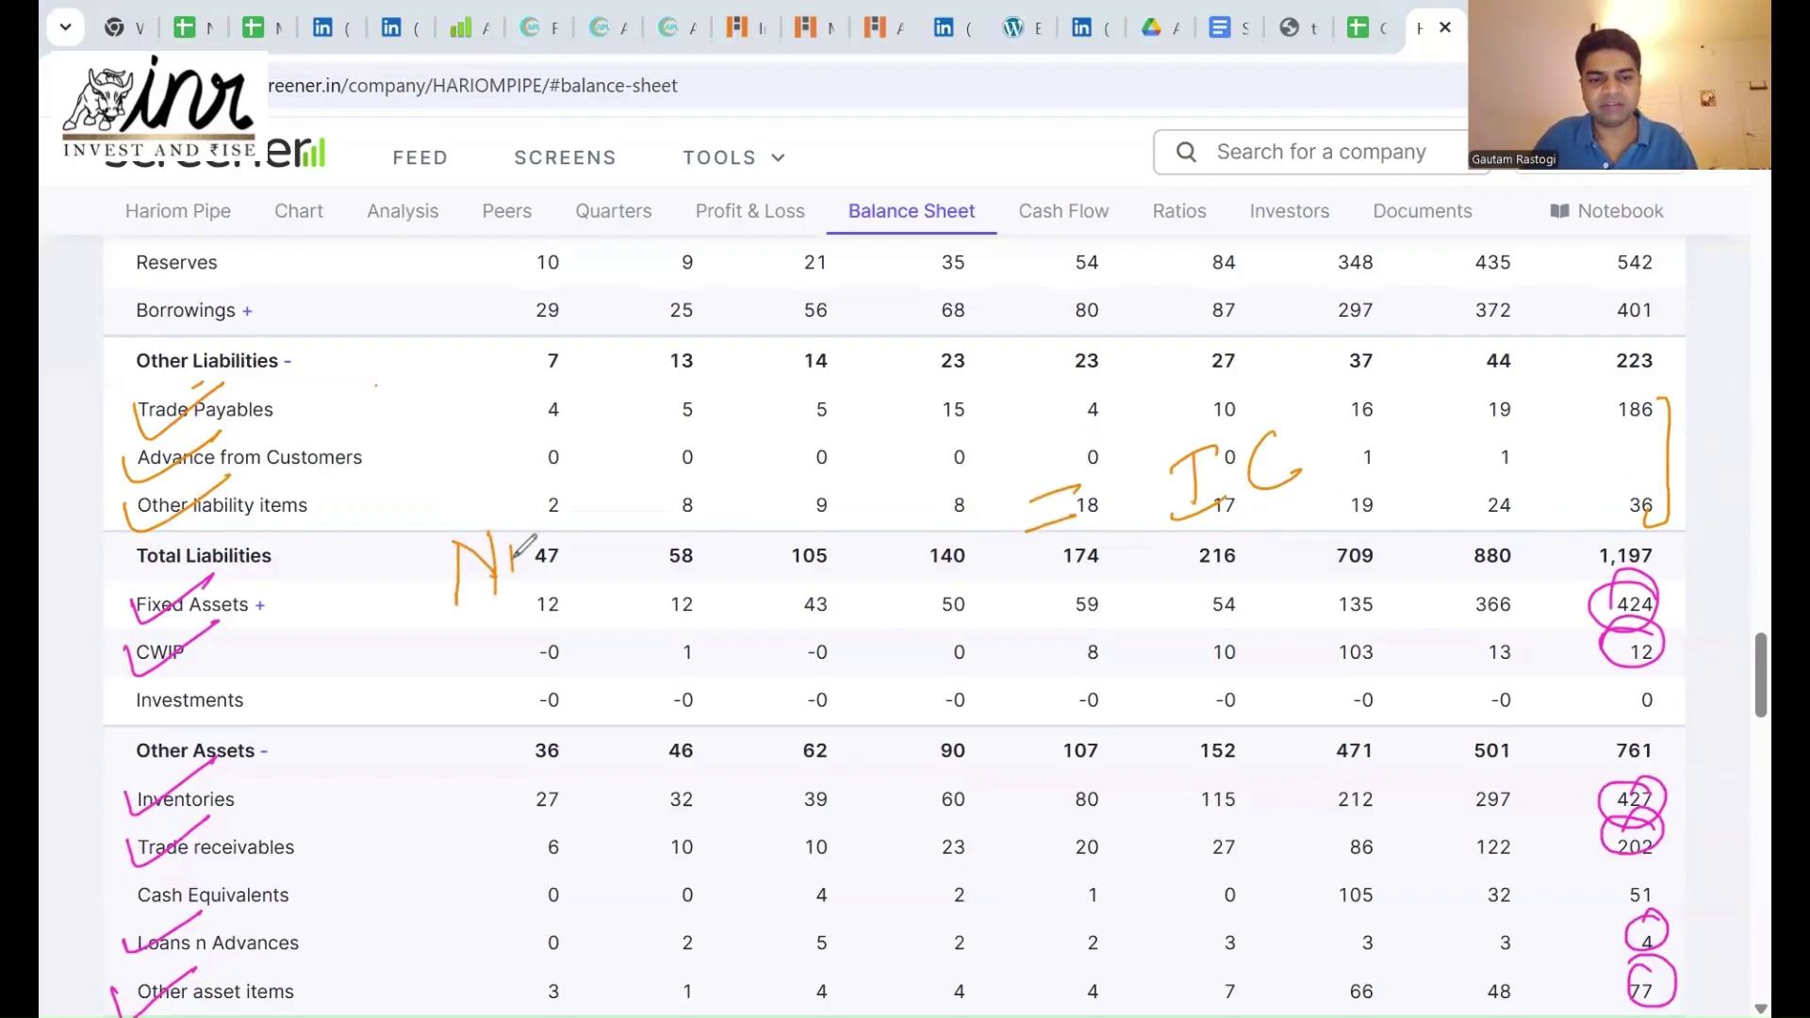
{"action": "left_click_drag", "start_coordinate": [512, 592], "coordinate": [517, 513]}
{"action": "mouse_move", "coordinate": [516, 517]}
{"action": "left_mouse_down"}
{"action": "mouse_move", "coordinate": [556, 511]}
{"action": "mouse_move", "coordinate": [579, 566]}
{"action": "mouse_move", "coordinate": [624, 571]}
{"action": "mouse_move", "coordinate": [648, 532]}
{"action": "mouse_move", "coordinate": [744, 521]}
{"action": "left_mouse_up"}
{"action": "mouse_move", "coordinate": [718, 499]}
{"action": "left_mouse_down"}
{"action": "mouse_move", "coordinate": [828, 476]}
{"action": "mouse_move", "coordinate": [961, 483]}
{"action": "left_mouse_up"}
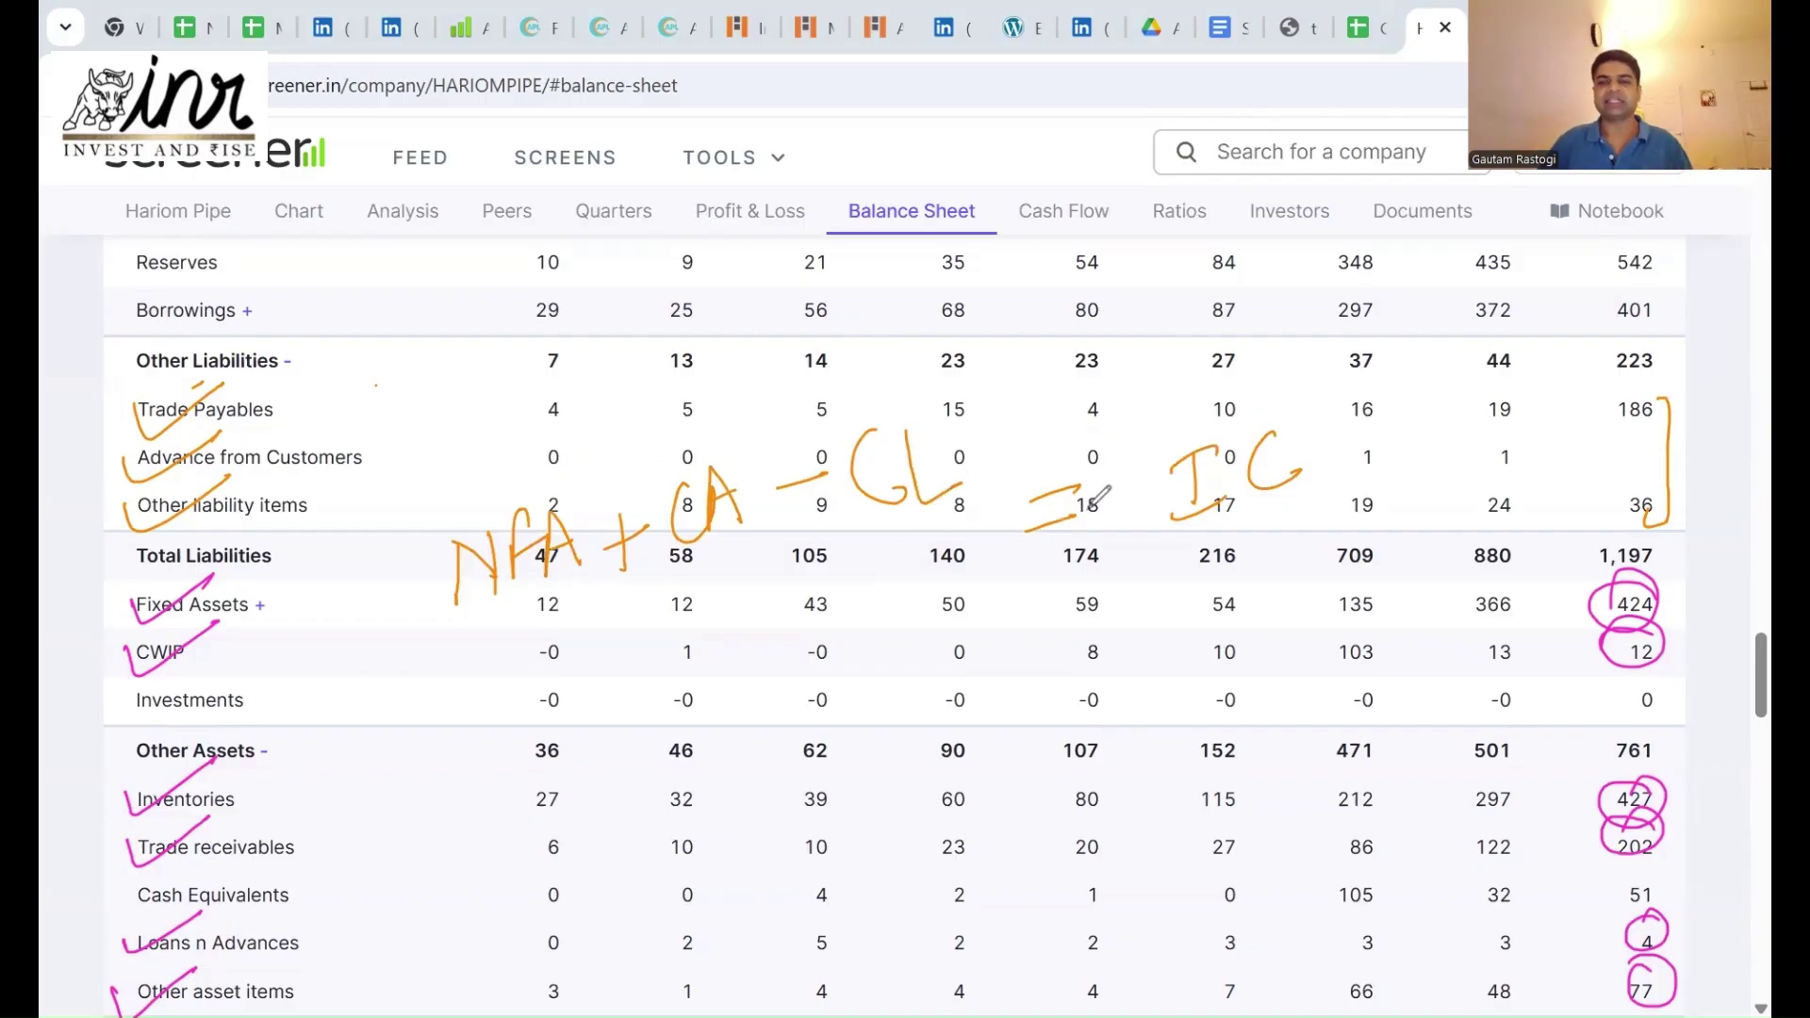
{"action": "mouse_move", "coordinate": [1152, 556]}
{"action": "left_mouse_down"}
{"action": "mouse_move", "coordinate": [1312, 492]}
{"action": "mouse_move", "coordinate": [1335, 506]}
{"action": "left_mouse_up"}
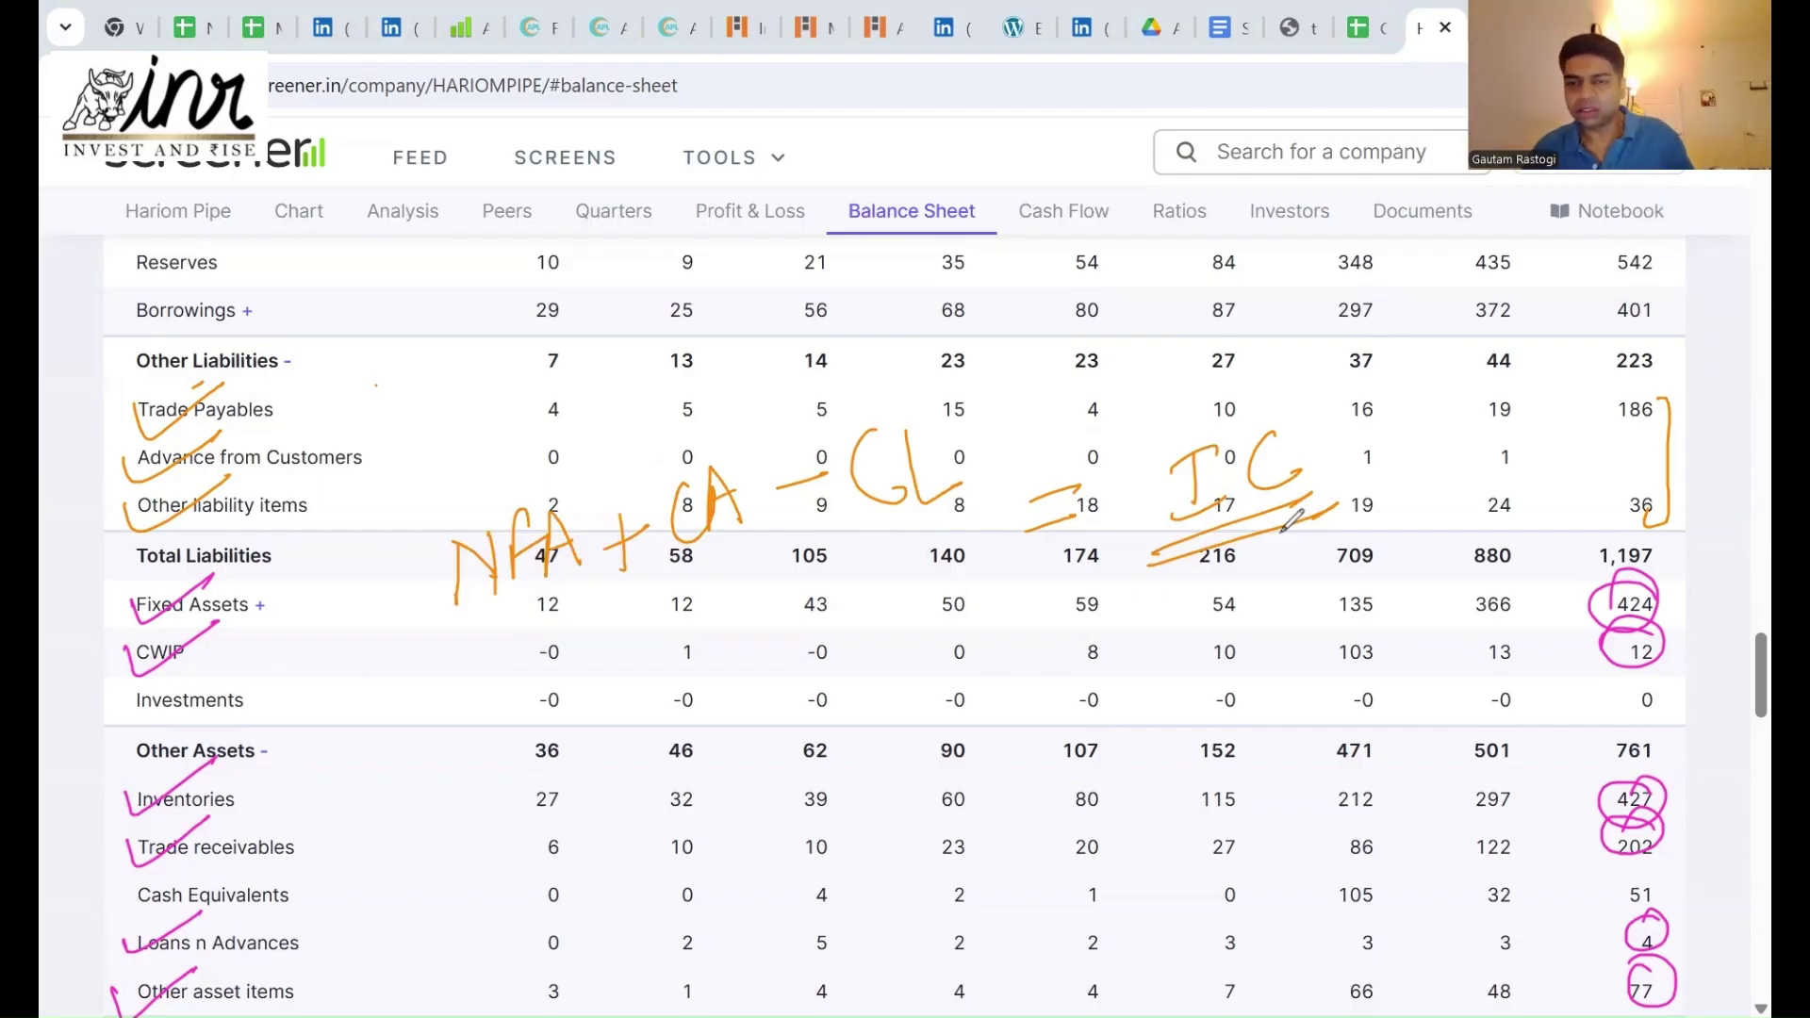
Handwrite the result "= 924" beneath the underlined IC.
{"action": "left_click_drag", "start_coordinate": [1051, 644], "coordinate": [1101, 624]}
{"action": "mouse_move", "coordinate": [1057, 673]}
{"action": "left_mouse_down"}
{"action": "mouse_move", "coordinate": [1119, 643]}
{"action": "mouse_move", "coordinate": [1183, 674]}
{"action": "mouse_move", "coordinate": [1235, 664]}
{"action": "left_mouse_up"}
{"action": "mouse_move", "coordinate": [1253, 579]}
{"action": "left_mouse_down"}
{"action": "mouse_move", "coordinate": [1296, 624]}
{"action": "mouse_move", "coordinate": [1274, 667]}
{"action": "left_mouse_up"}
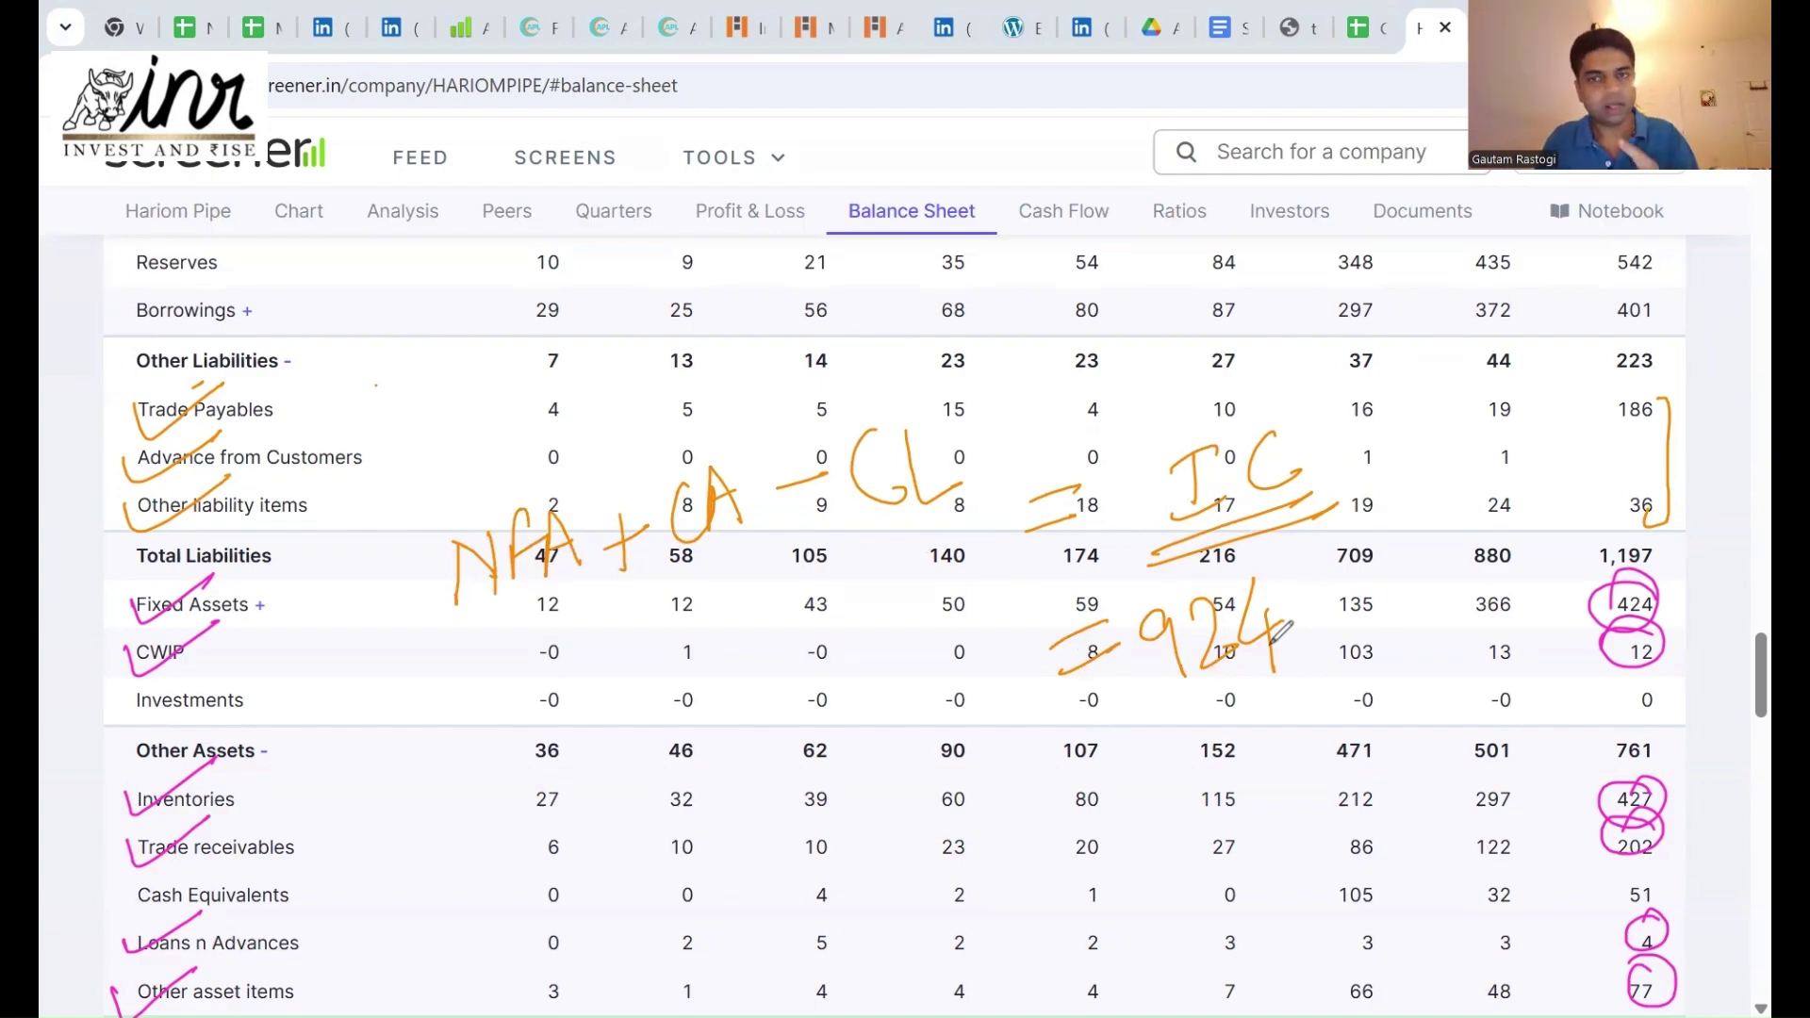
Switch back to the Inputs to Reverse DCF sheet in Google Sheets and circle the Invested Capital input value.
{"action": "key", "text": "ctrl+shift+Tab"}
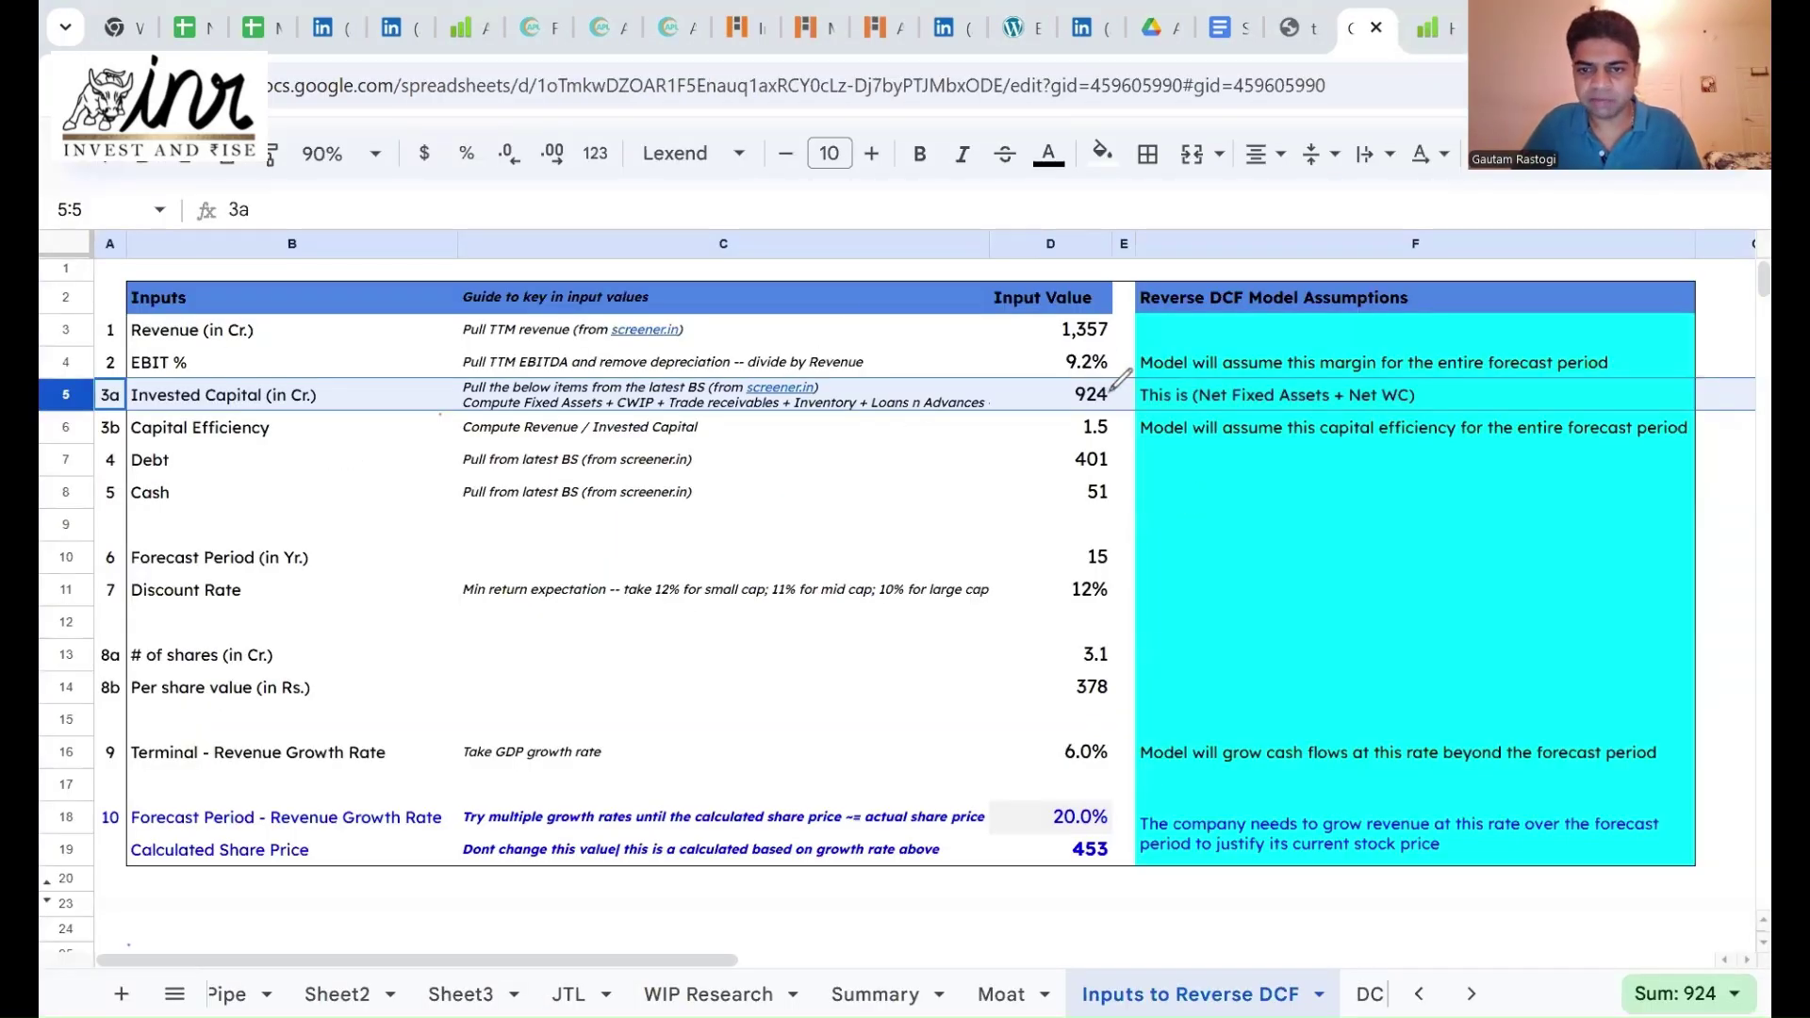
{"action": "mouse_move", "coordinate": [1111, 387]}
{"action": "left_mouse_down"}
{"action": "mouse_move", "coordinate": [1098, 375]}
{"action": "mouse_move", "coordinate": [1119, 386]}
{"action": "left_mouse_up"}
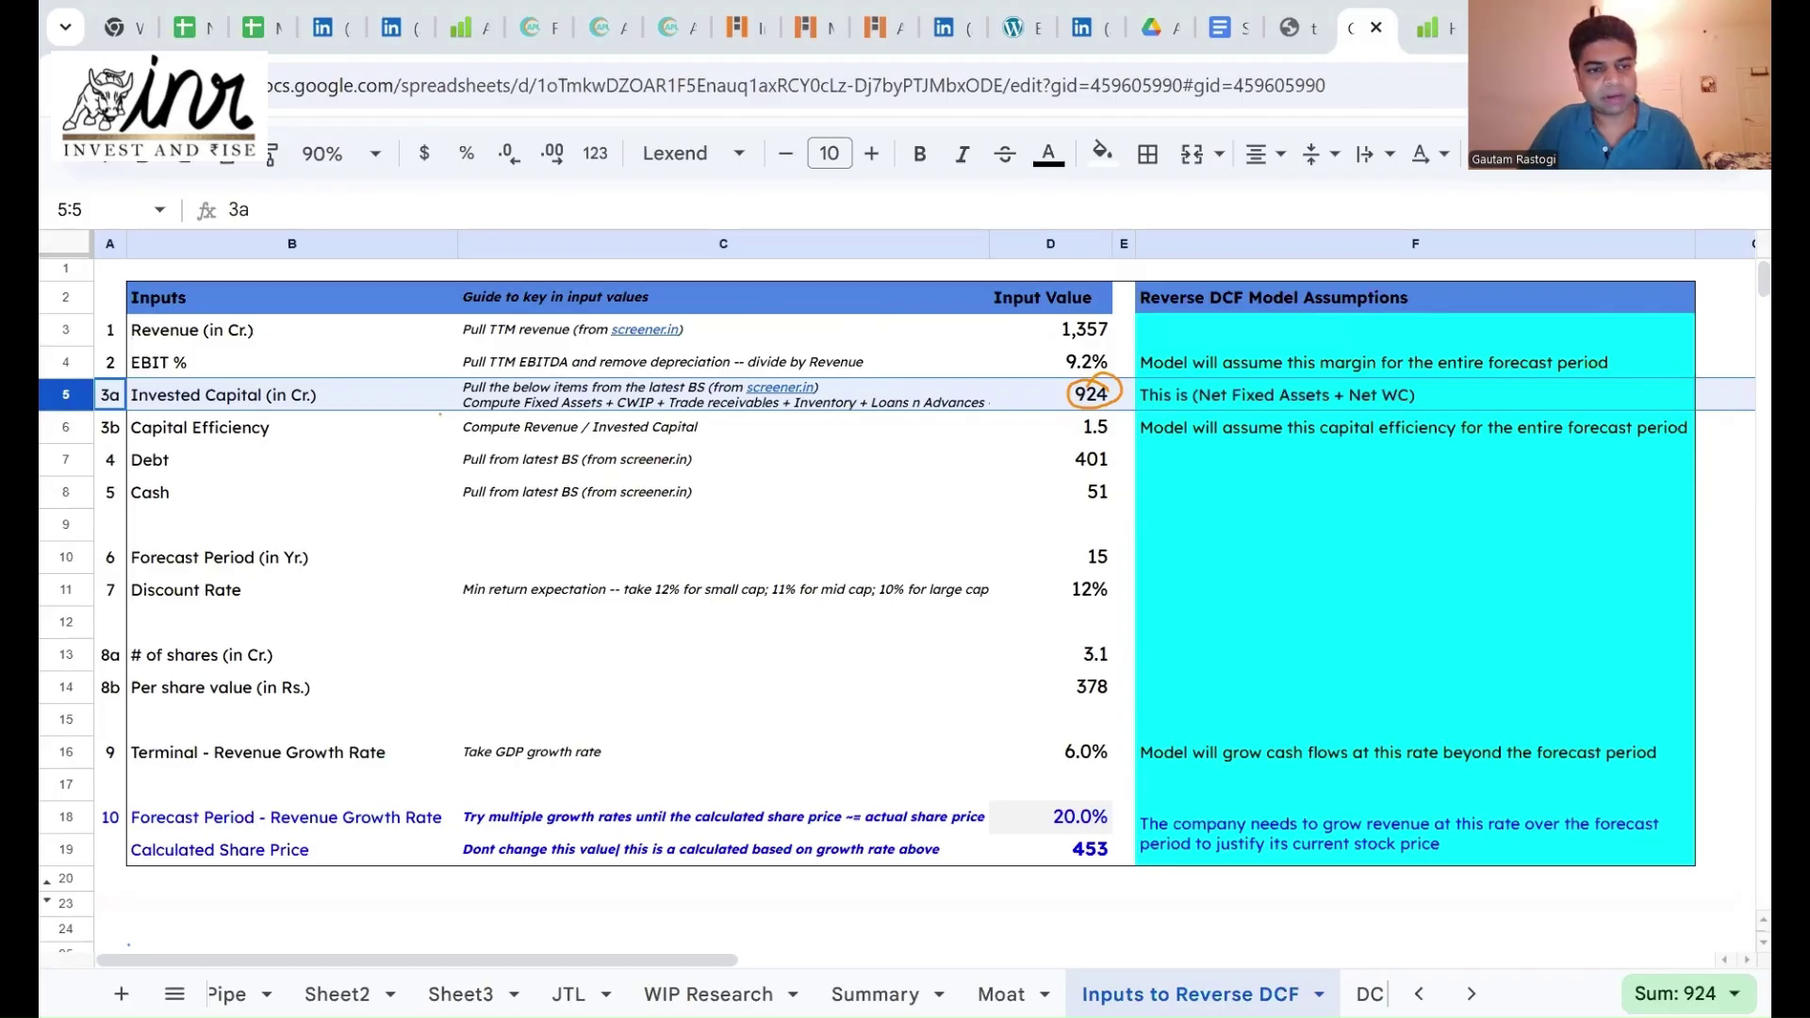
Highlight the Capital Efficiency row and handwrite "1357/924 =" in front of its input value.
{"action": "left_click_drag", "start_coordinate": [240, 376], "coordinate": [239, 394]}
{"action": "key", "text": "ctrl+z"}
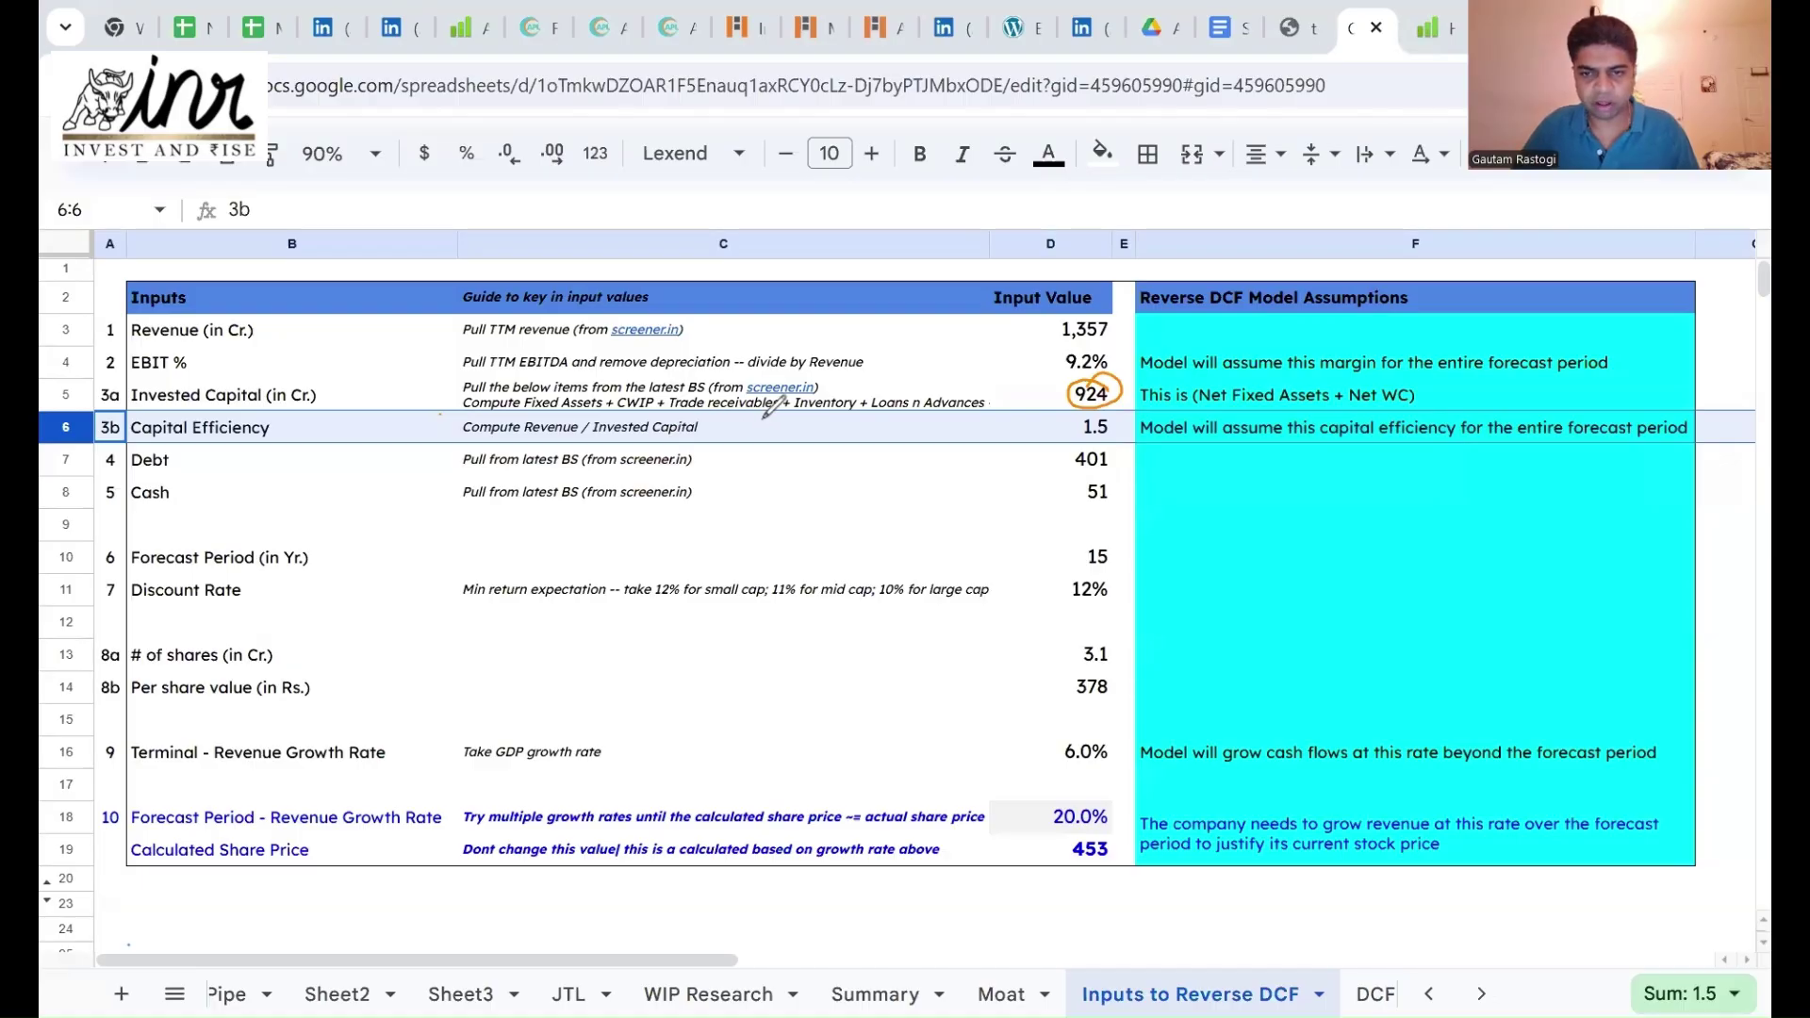
{"action": "left_click_drag", "start_coordinate": [765, 416], "coordinate": [754, 452]}
{"action": "mouse_move", "coordinate": [776, 420]}
{"action": "left_mouse_down"}
{"action": "mouse_move", "coordinate": [782, 450]}
{"action": "mouse_move", "coordinate": [891, 411]}
{"action": "mouse_move", "coordinate": [877, 454]}
{"action": "mouse_move", "coordinate": [943, 423]}
{"action": "mouse_move", "coordinate": [1037, 415]}
{"action": "mouse_move", "coordinate": [1048, 436]}
{"action": "left_mouse_up"}
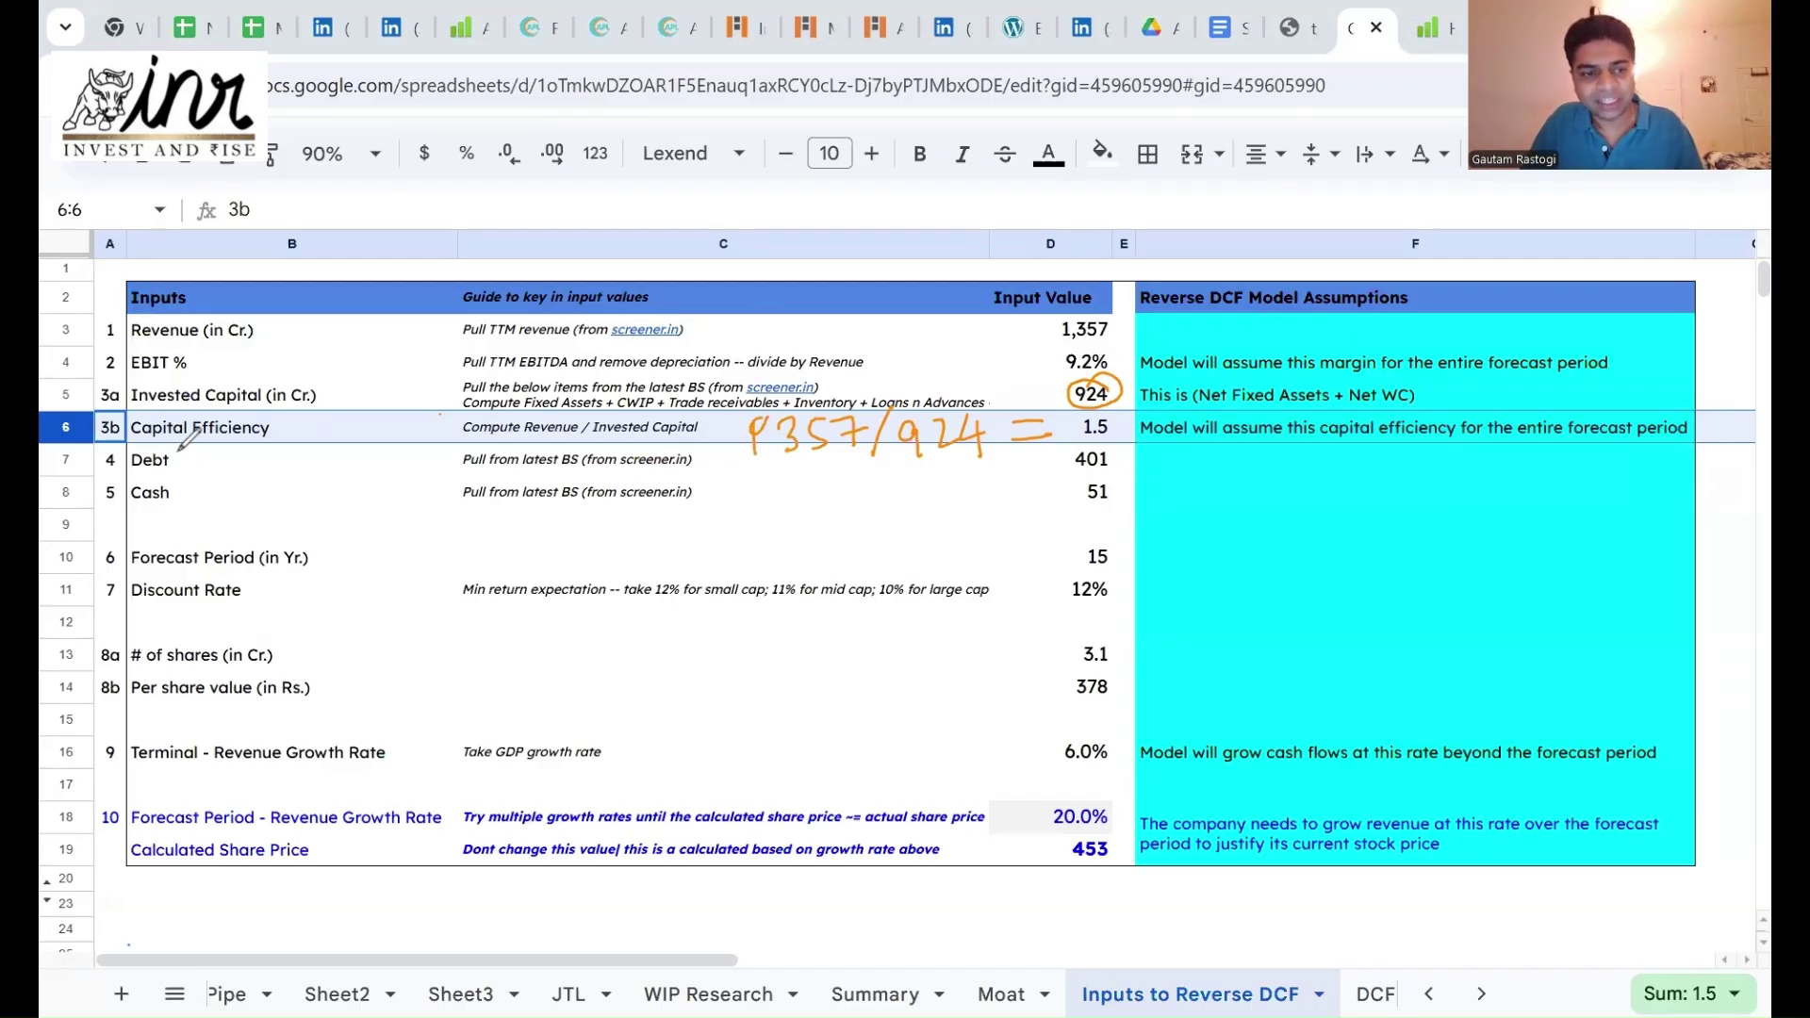
Bracket Debt and Cash and tick their input values, then tick Forecast Period and circle its input value.
{"action": "left_click_drag", "start_coordinate": [177, 450], "coordinate": [166, 512]}
{"action": "left_click_drag", "start_coordinate": [1117, 455], "coordinate": [1167, 478]}
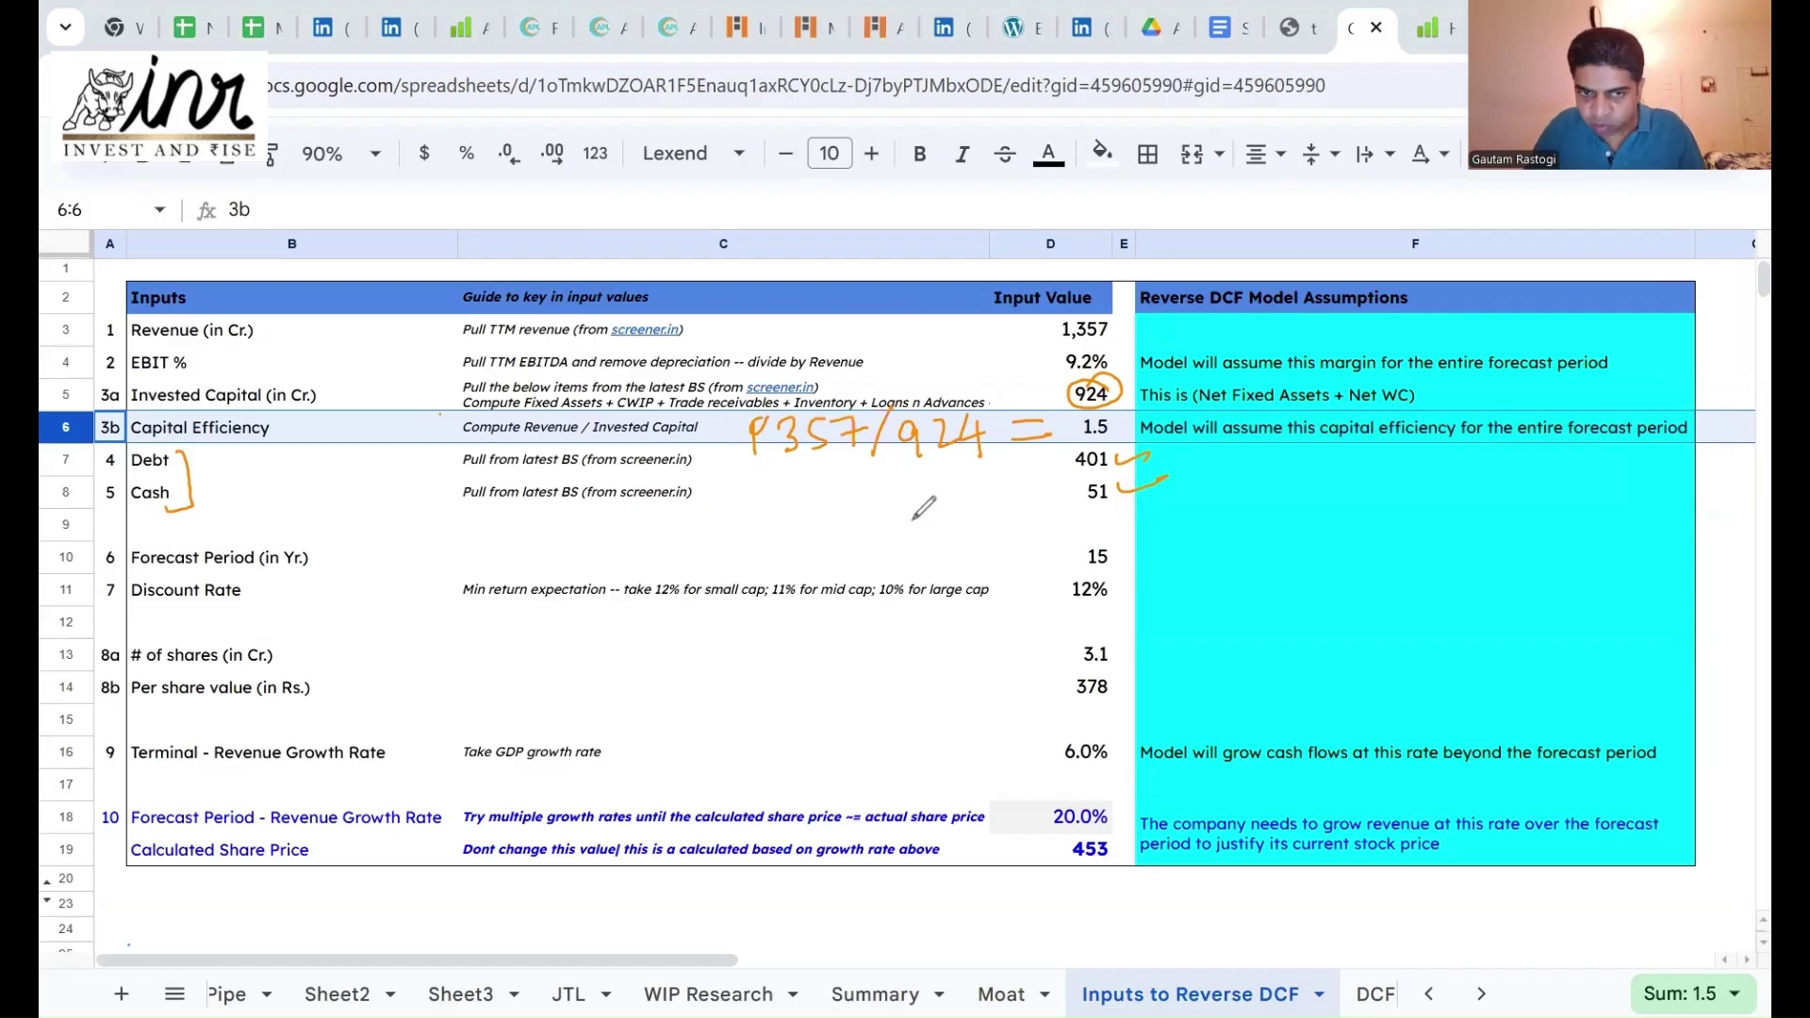
{"action": "left_click_drag", "start_coordinate": [314, 558], "coordinate": [362, 544]}
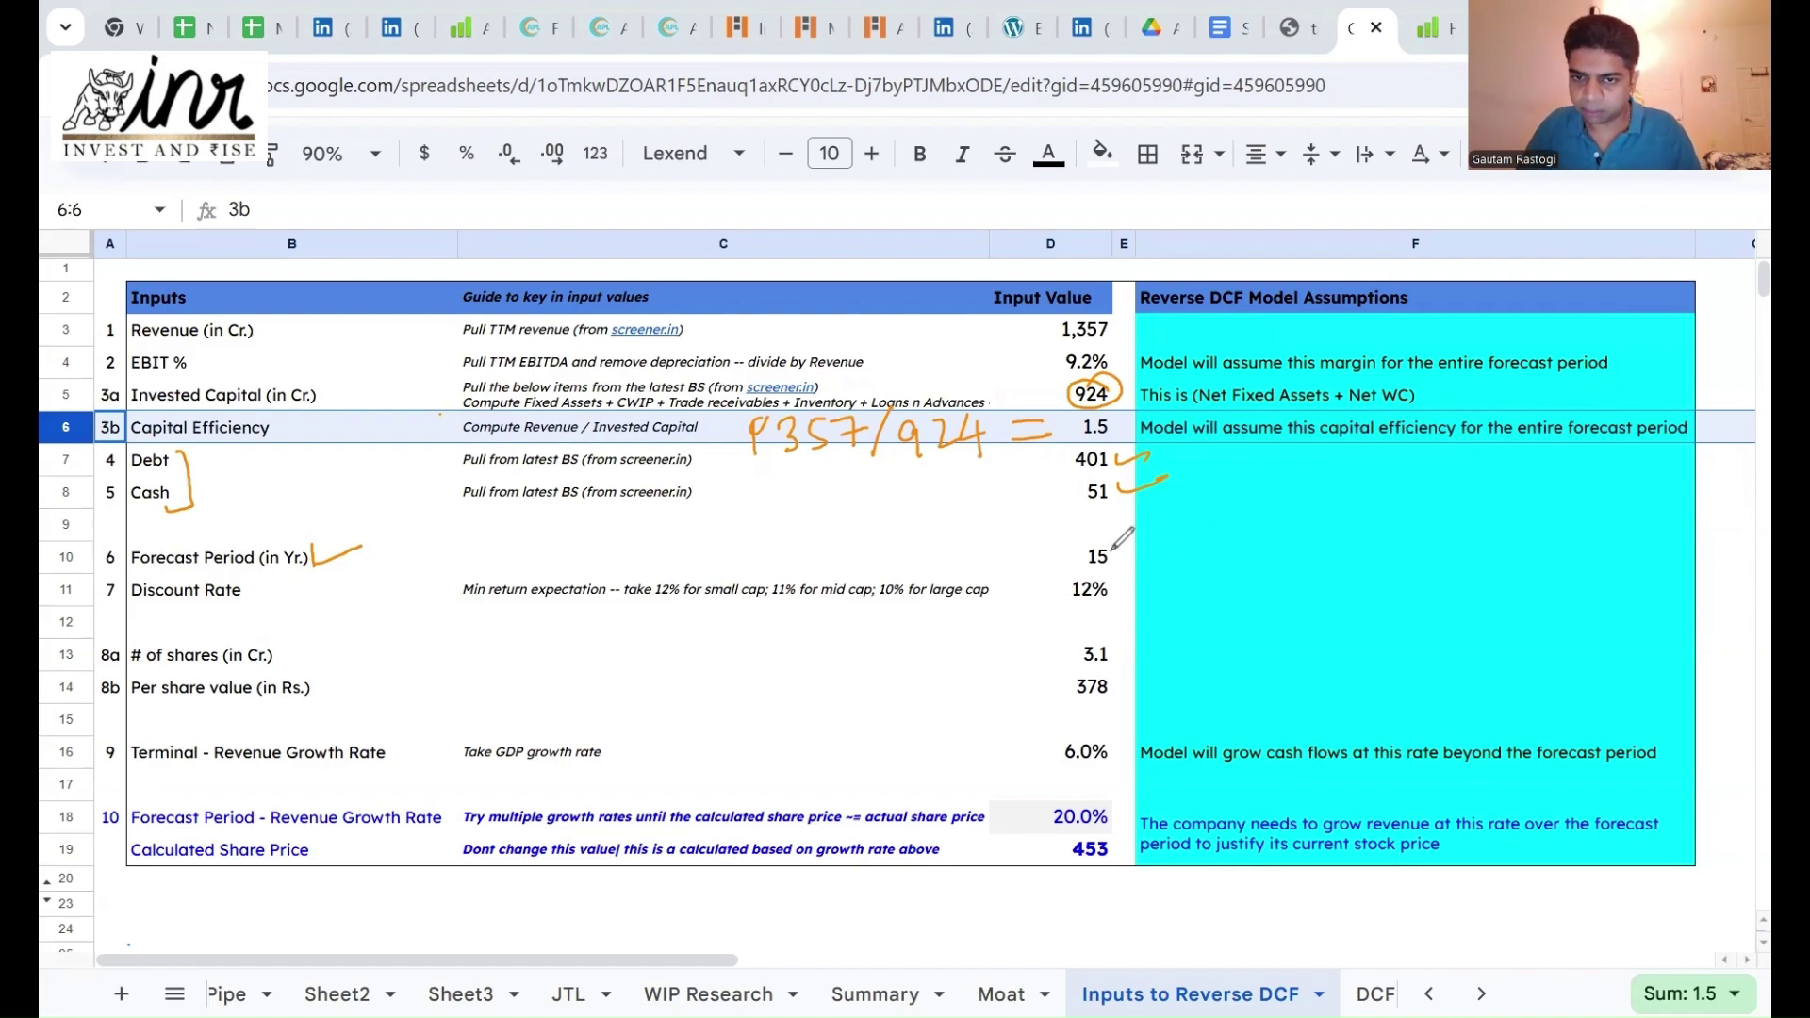
{"action": "left_click_drag", "start_coordinate": [1080, 544], "coordinate": [1084, 548]}
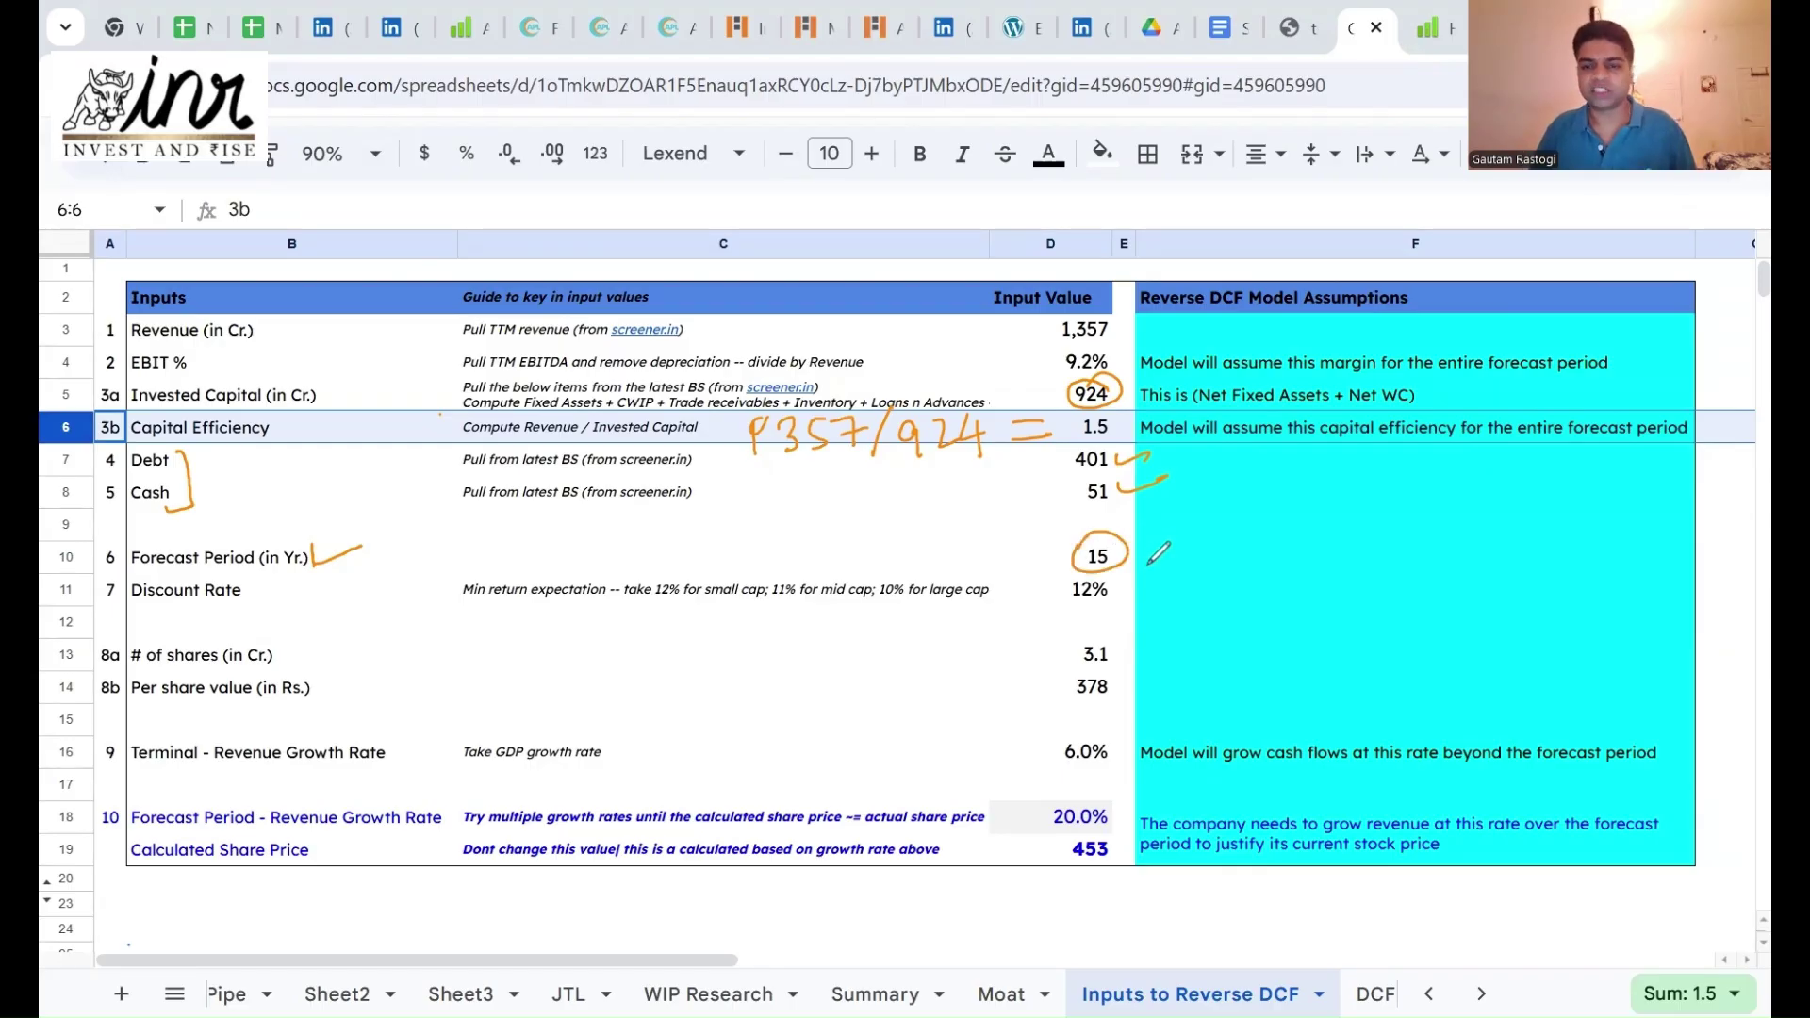